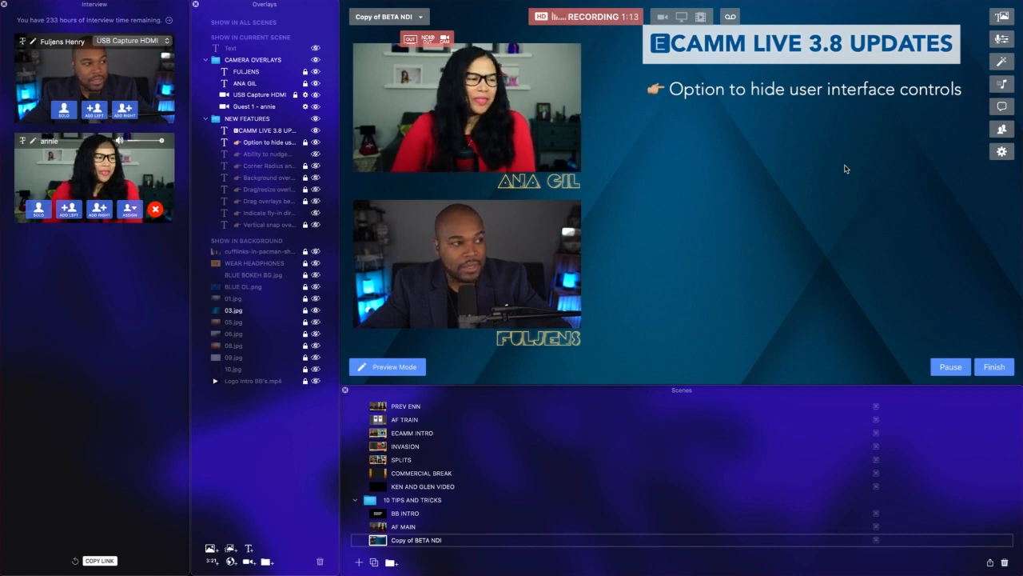
Step: Toggle the interface controls hidden, shown, then hidden again with the keyboard shortcut
{"action": "key", "text": "super+shift+u"}
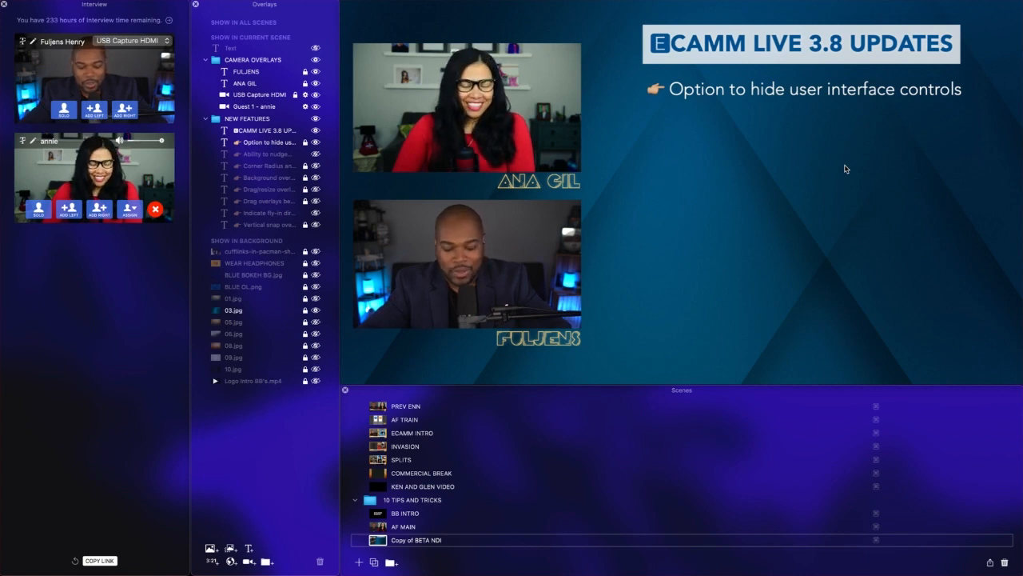
{"action": "key", "text": "ctrl+shift+h"}
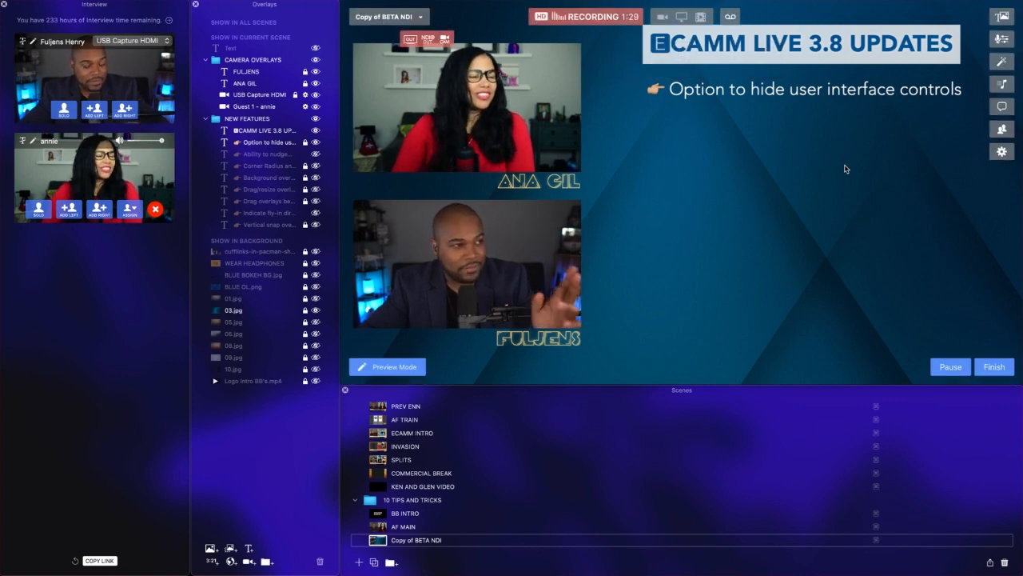
{"action": "key", "text": "ctrl+shift+h"}
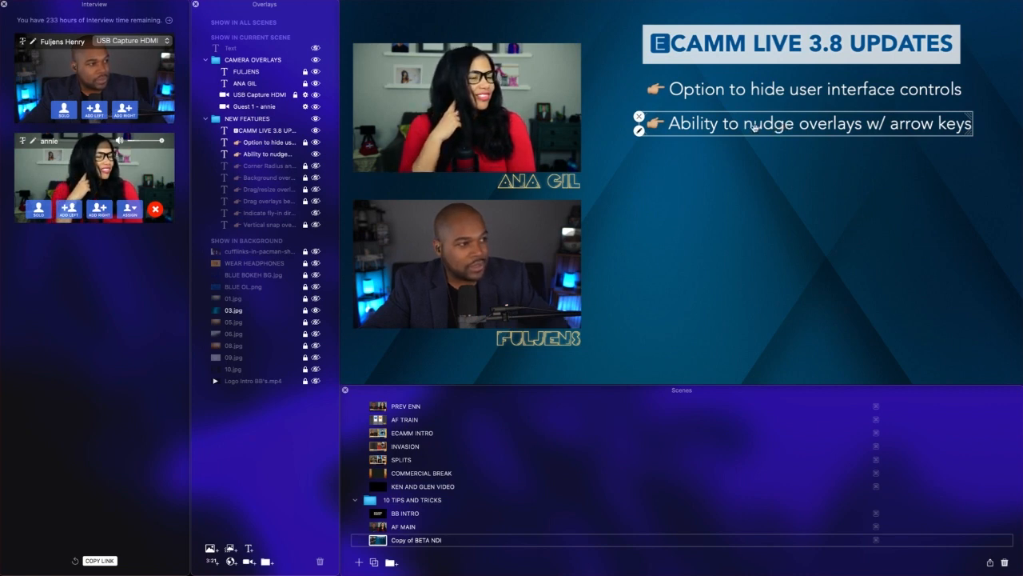
Step: Select the 'Ability to nudge overlays w/ arrow keys' bullet and nudge it left and right by pixels
{"action": "left_click", "coordinate": [754, 127]}
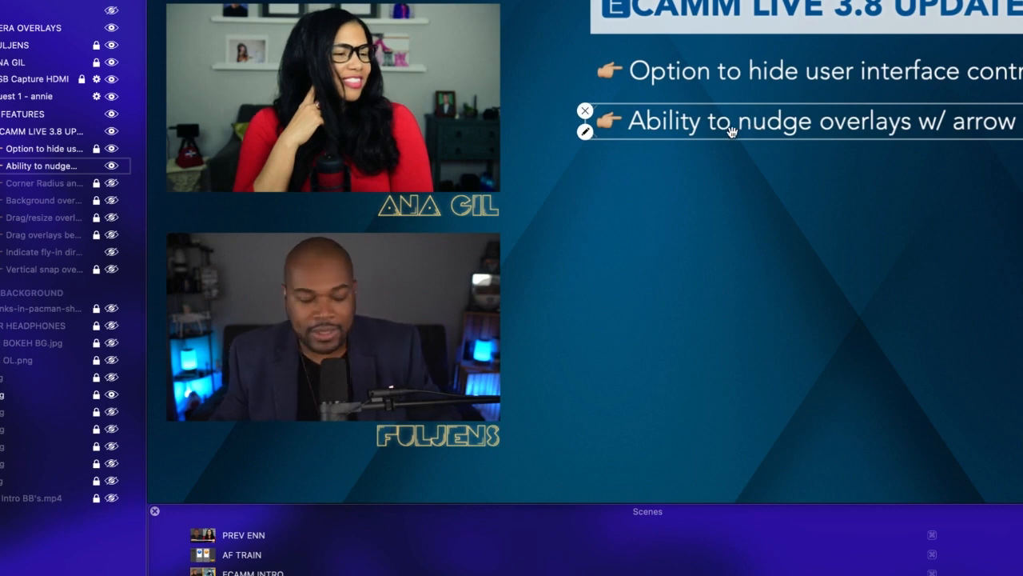
{"action": "key", "text": "Left"}
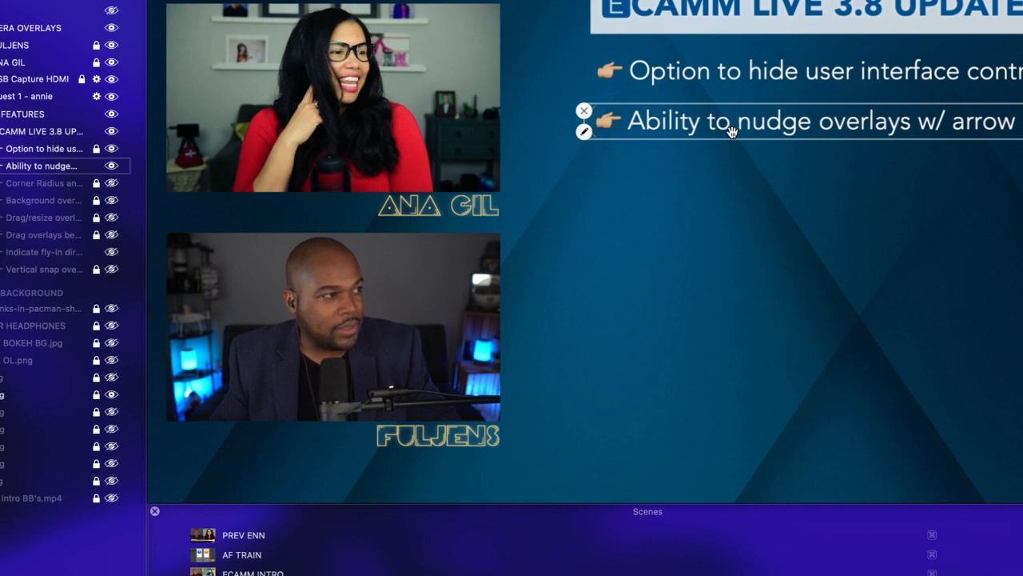
{"action": "key", "text": "Left"}
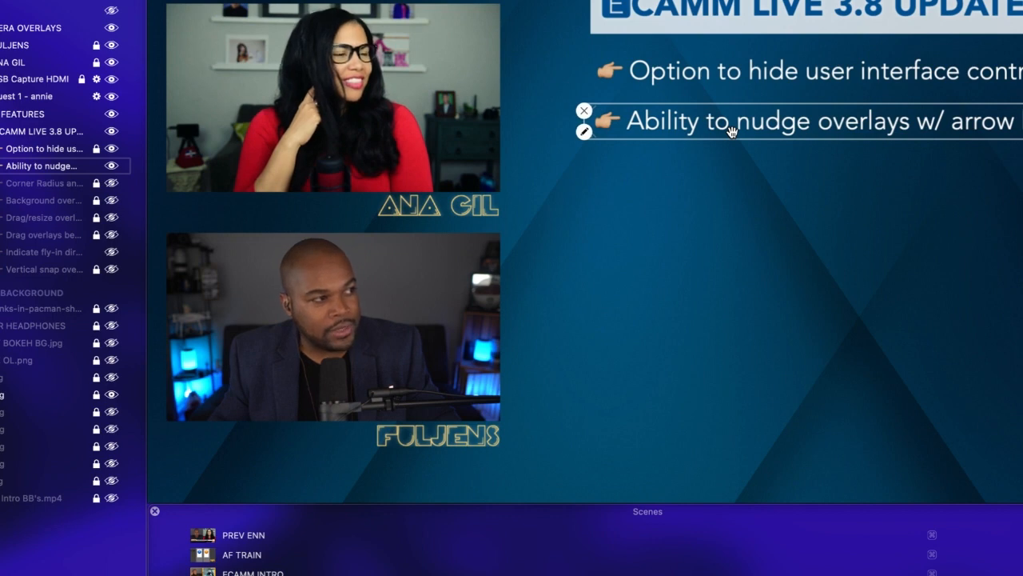
{"action": "key", "text": "Right"}
{"action": "key", "text": "Right"}
{"action": "key", "text": "Right"}
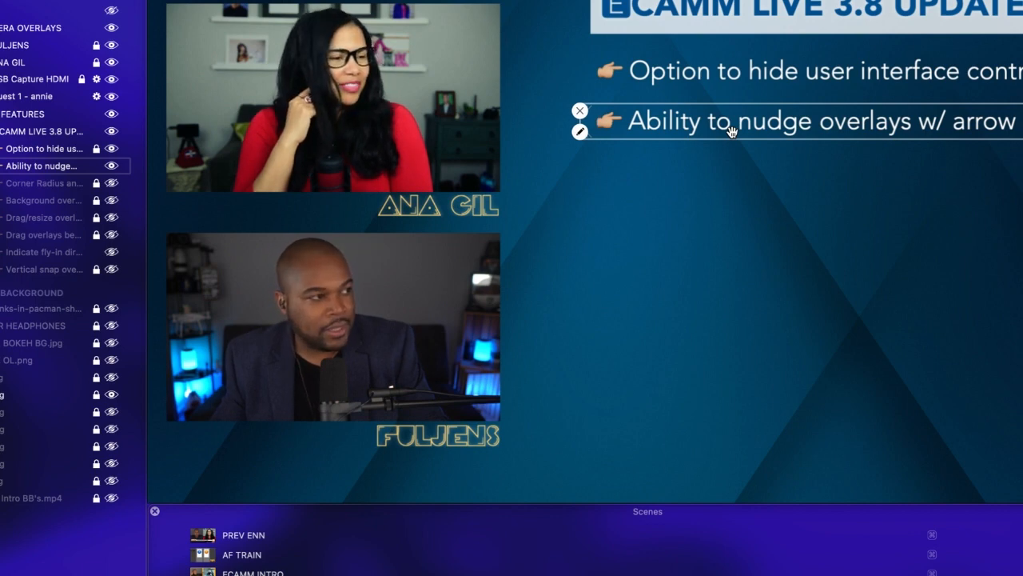
{"action": "key", "text": "Left"}
{"action": "key", "text": "Left"}
{"action": "key", "text": "Left"}
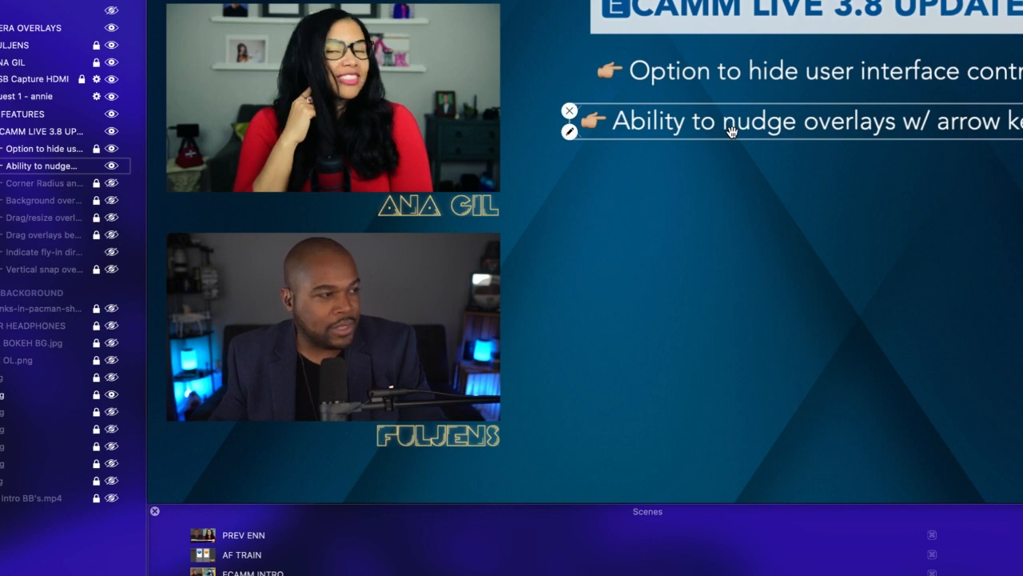
{"action": "key", "text": "Right"}
{"action": "key", "text": "Right"}
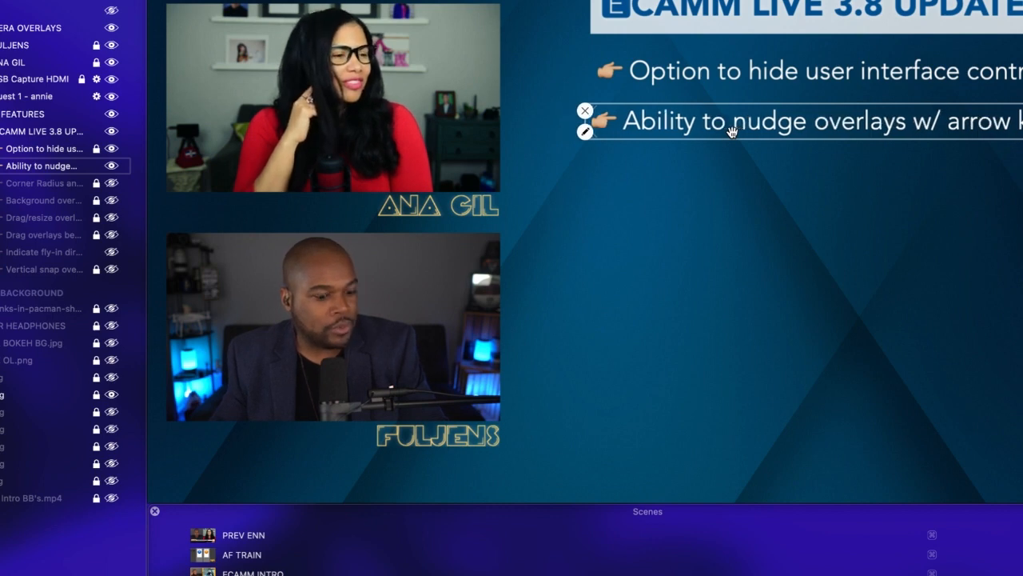
{"action": "key", "text": "Right"}
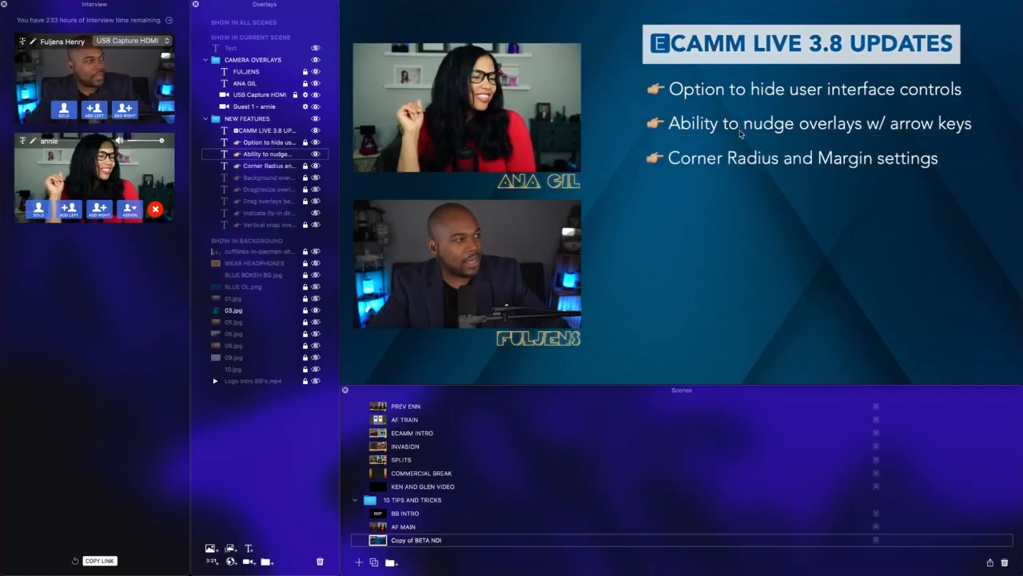
Step: Select the 'Corner Radius and Margin settings' bullet on the canvas
{"action": "left_click", "coordinate": [712, 155]}
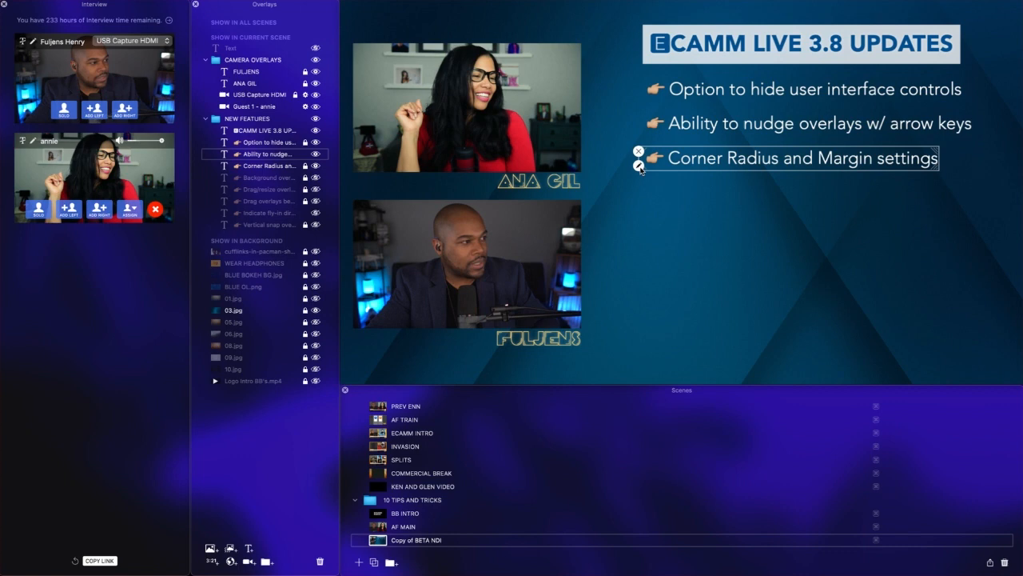
Step: Enable an orange background on the Corner Radius bullet, try rounding then square corners, and save
{"action": "left_click", "coordinate": [639, 166]}
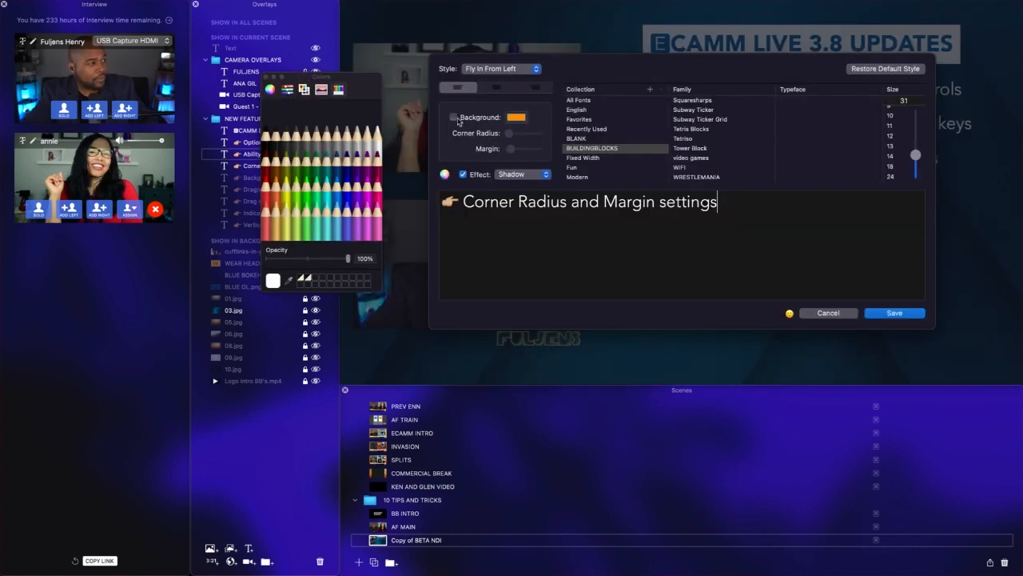
{"action": "left_click", "coordinate": [453, 117]}
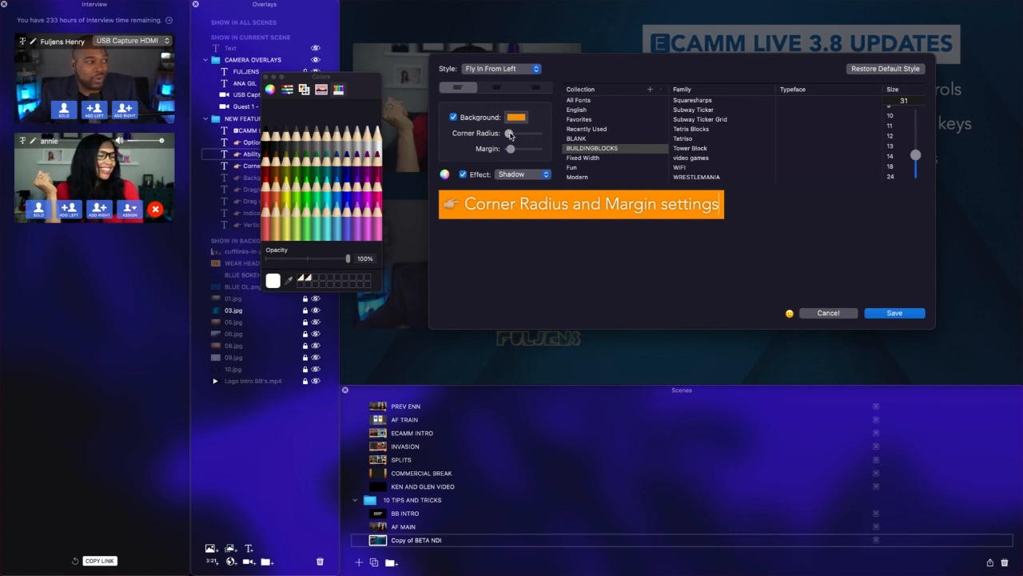
{"action": "left_click_drag", "start_coordinate": [510, 134], "coordinate": [515, 133]}
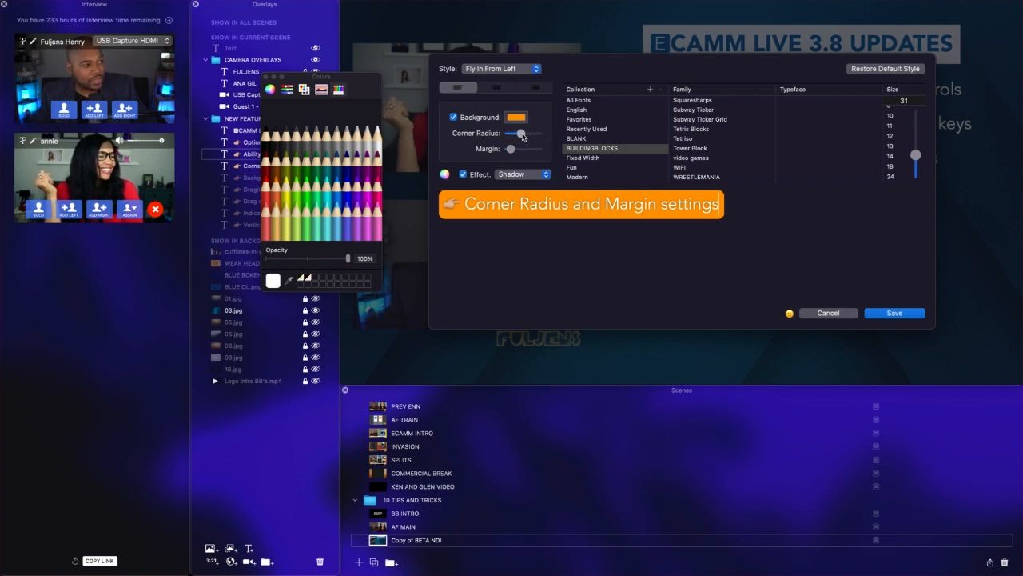
{"action": "left_click_drag", "start_coordinate": [526, 133], "coordinate": [529, 134]}
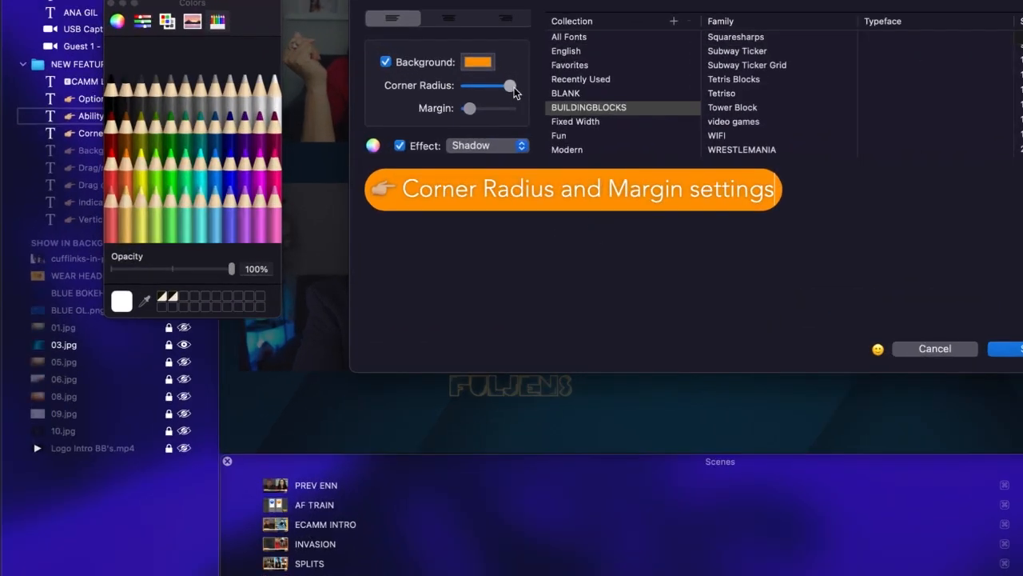
{"action": "left_click_drag", "start_coordinate": [513, 87], "coordinate": [482, 95]}
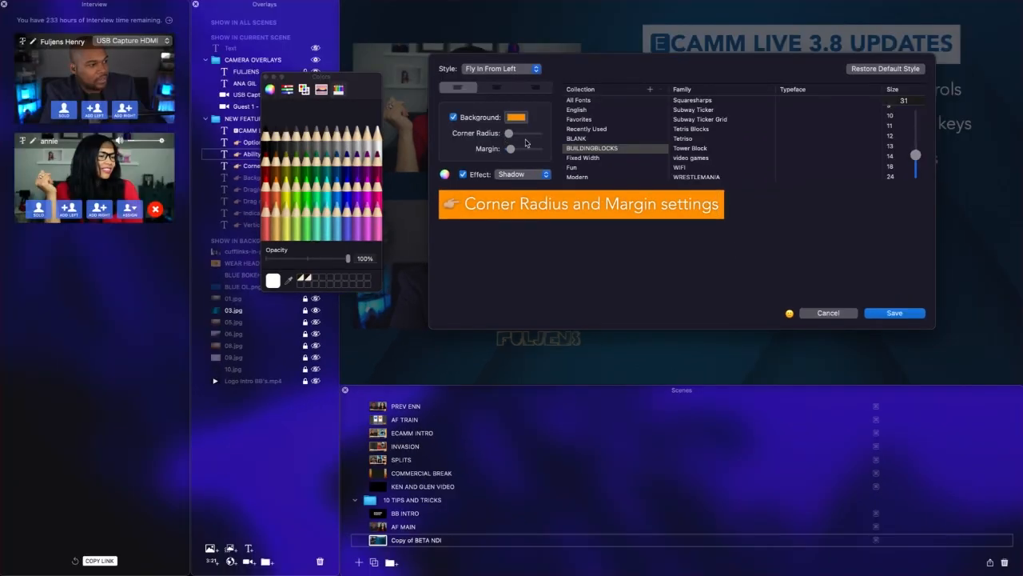
{"action": "left_click", "coordinate": [893, 312]}
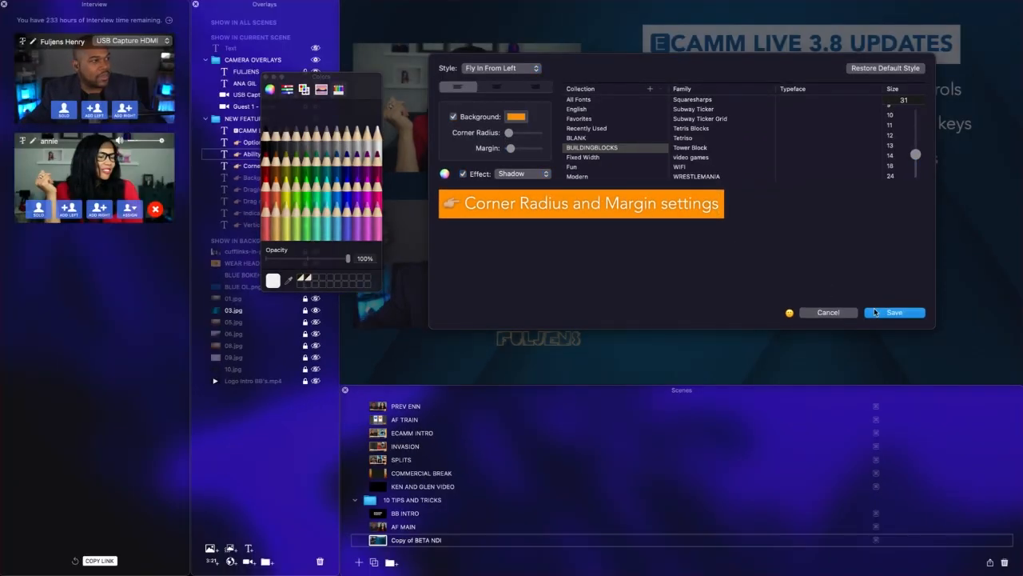
Step: Select and deselect the title, orange banner and nudge bullet on the canvas
{"action": "left_click", "coordinate": [721, 42]}
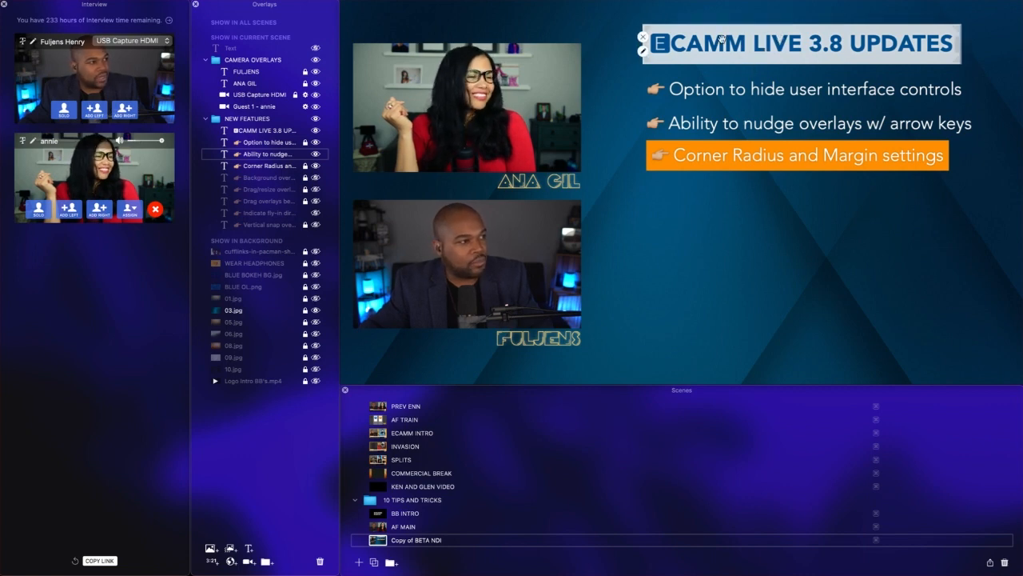
{"action": "left_click", "coordinate": [795, 155]}
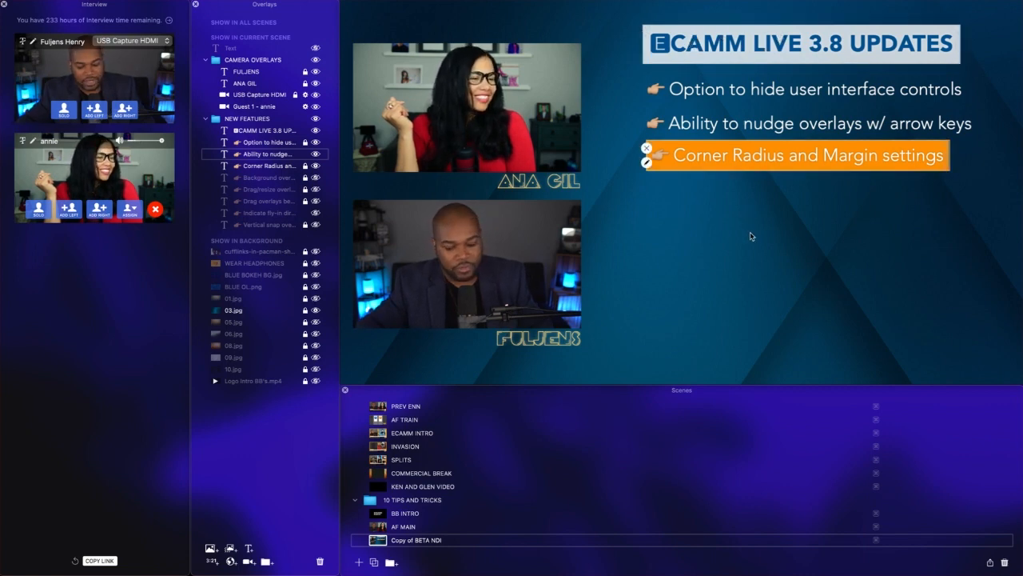
{"action": "left_click", "coordinate": [751, 235]}
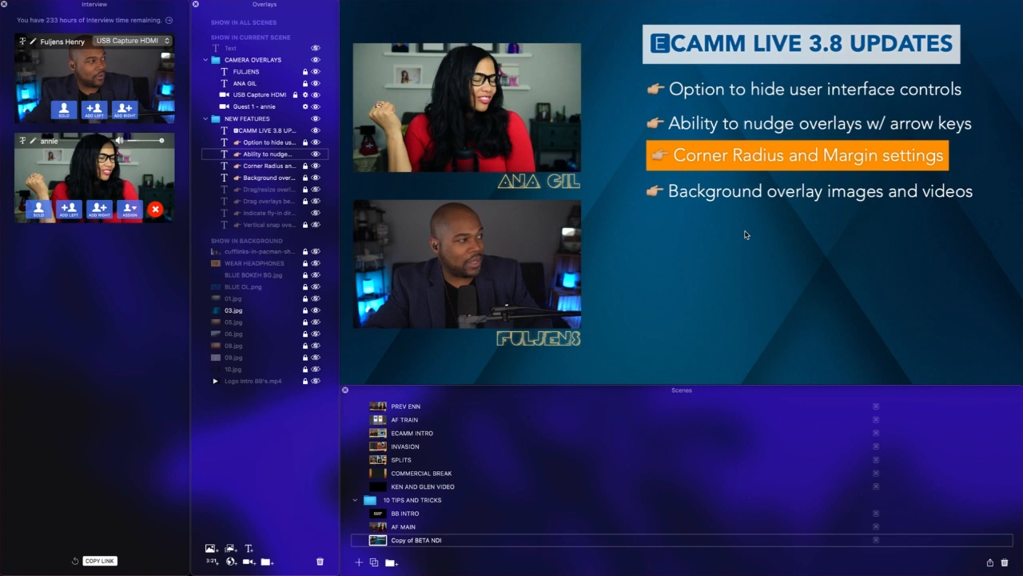
{"action": "left_click", "coordinate": [268, 153]}
{"action": "key", "text": "Escape"}
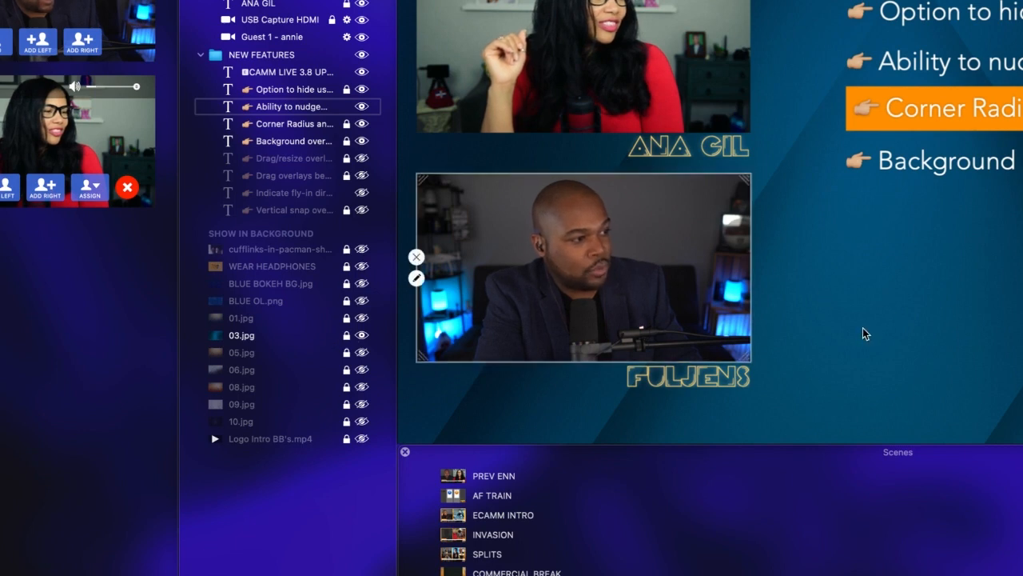
{"action": "left_click", "coordinate": [362, 335]}
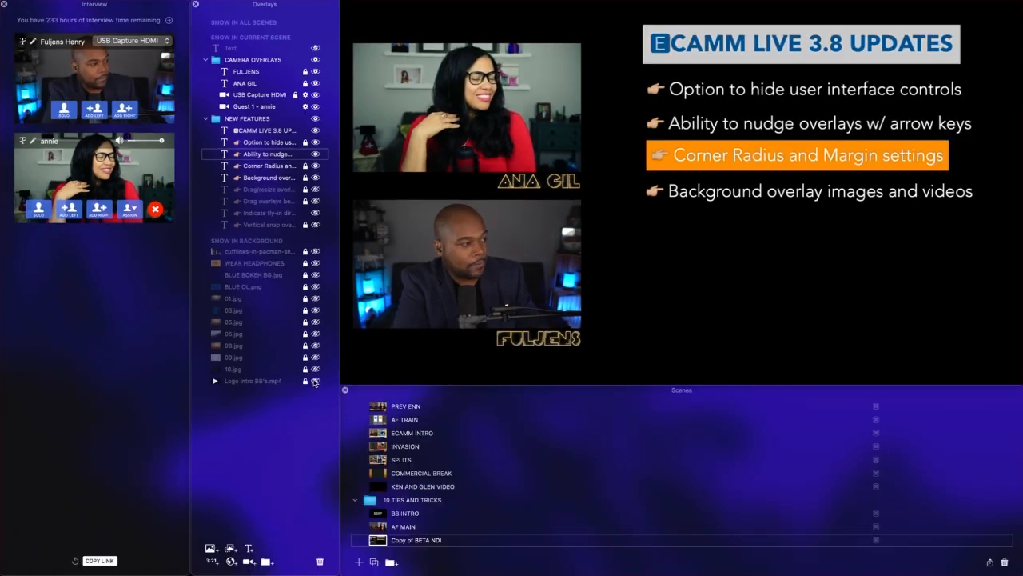
{"action": "left_click", "coordinate": [316, 382]}
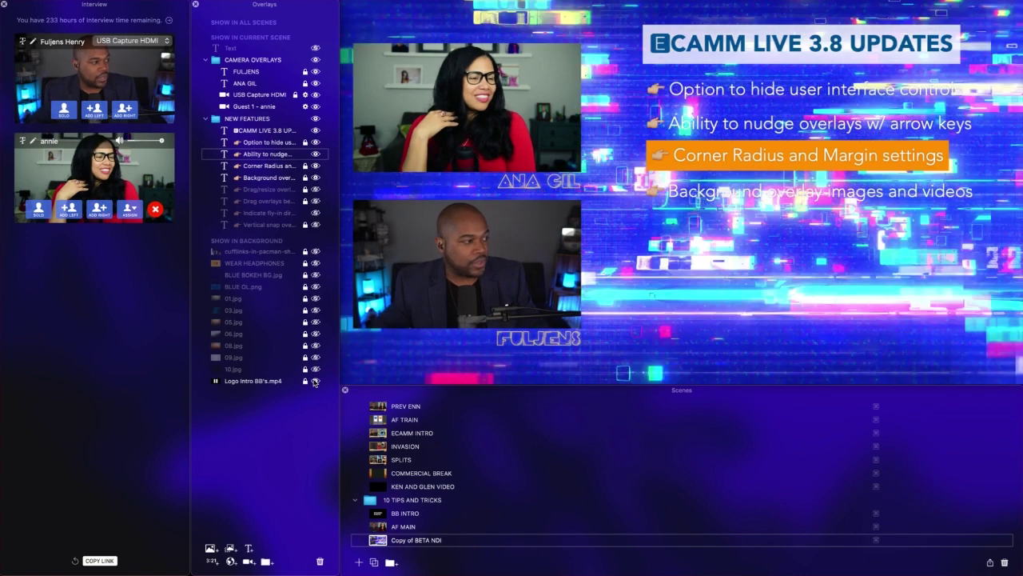
{"action": "left_click", "coordinate": [315, 381]}
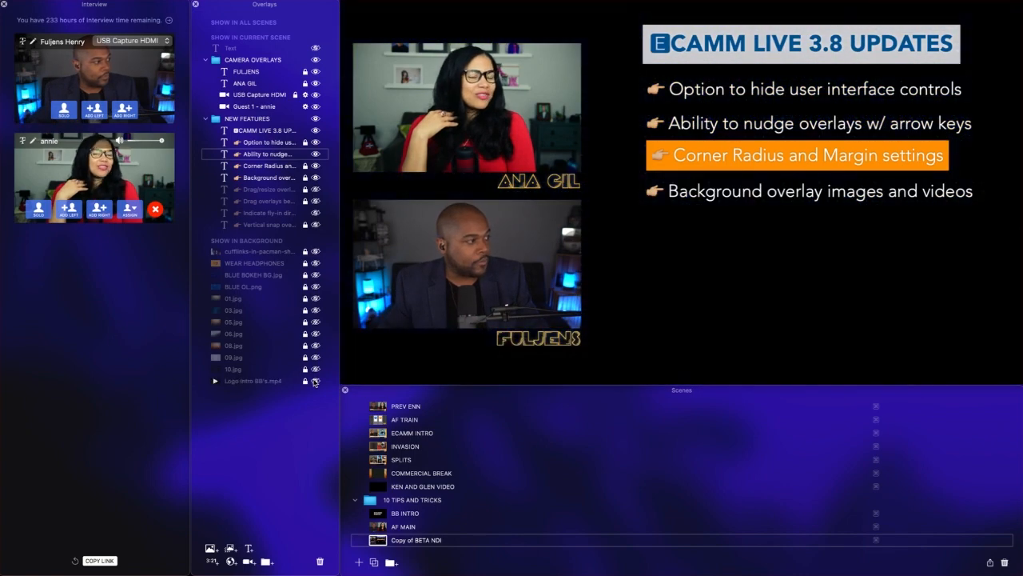
{"action": "left_click", "coordinate": [316, 310]}
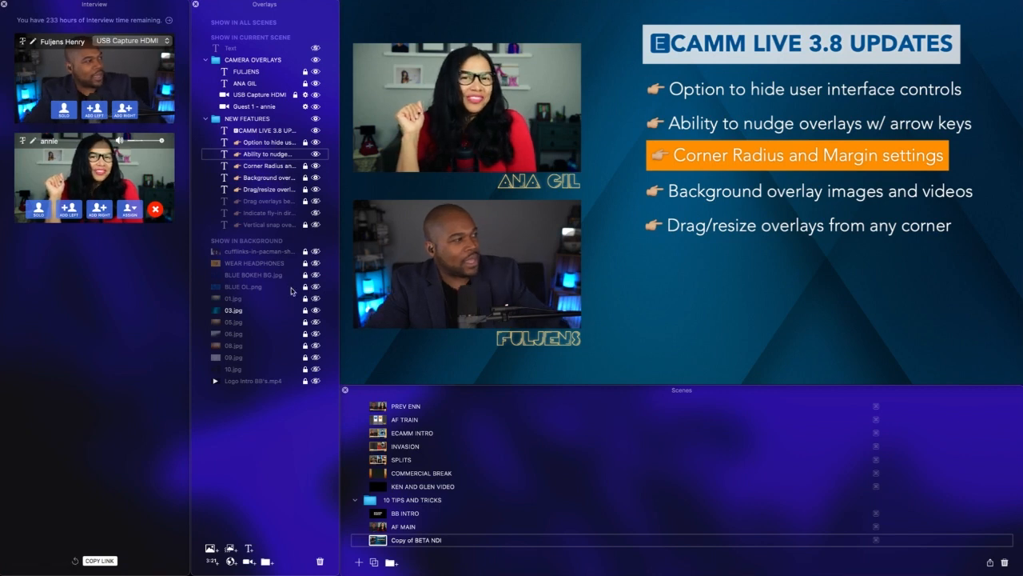
Step: Show the orange Text overlay, resize it from its left edge, then hide it again
{"action": "left_click", "coordinate": [316, 48]}
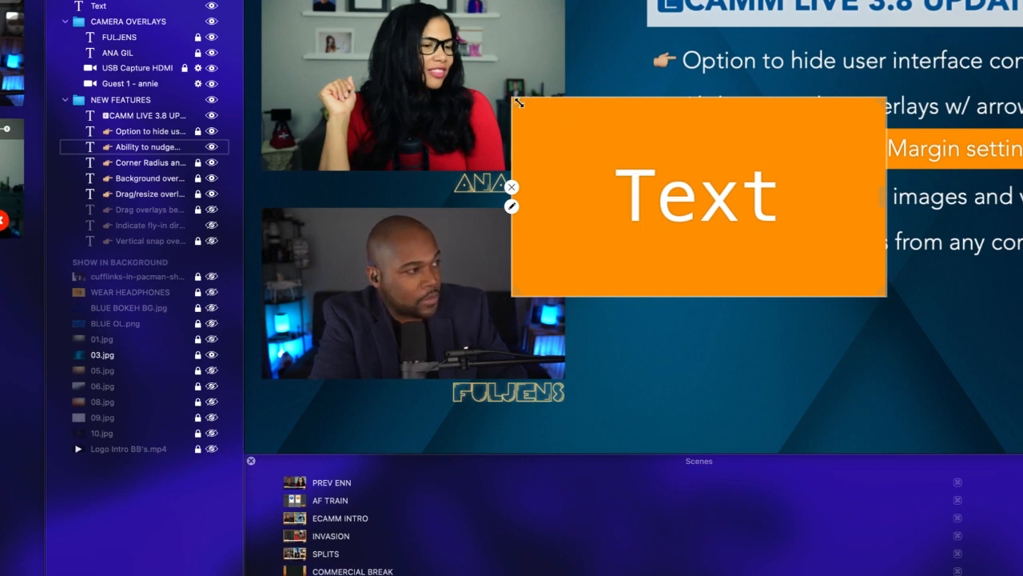
{"action": "left_click", "coordinate": [505, 275]}
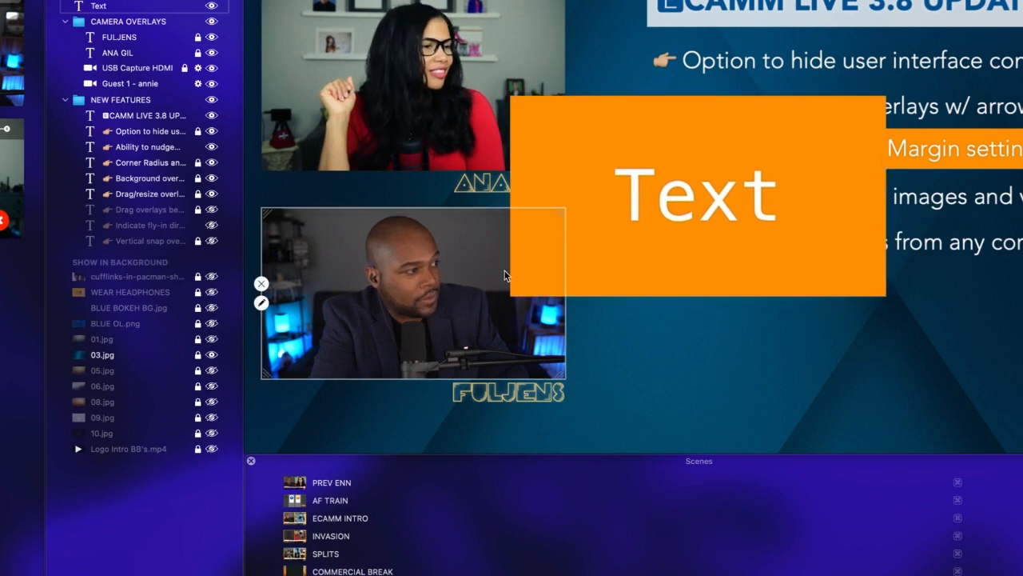
{"action": "left_click", "coordinate": [512, 284]}
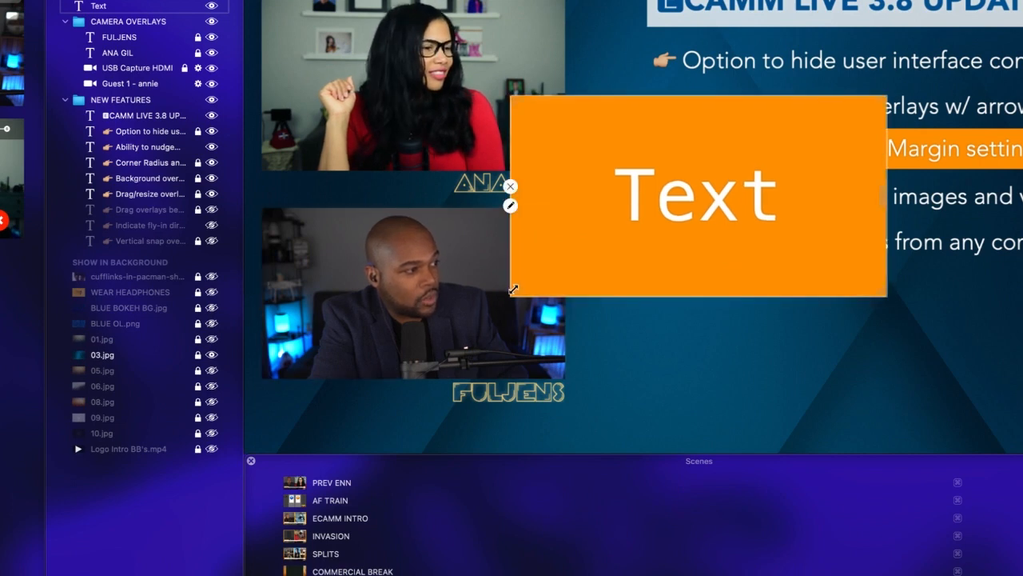
{"action": "left_click_drag", "start_coordinate": [513, 289], "coordinate": [518, 289]}
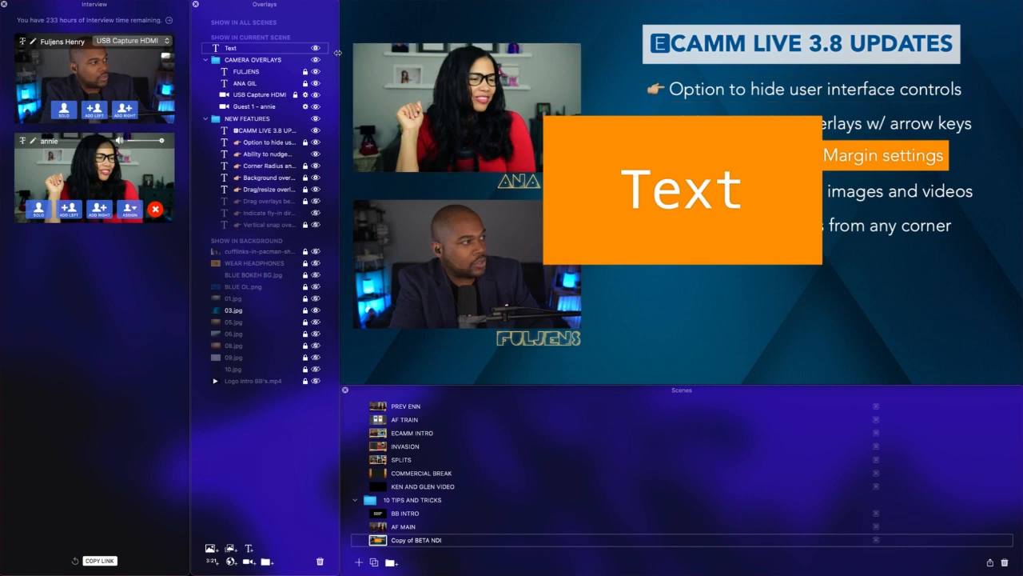
{"action": "mouse_move", "coordinate": [264, 48]}
{"action": "left_click", "coordinate": [317, 49]}
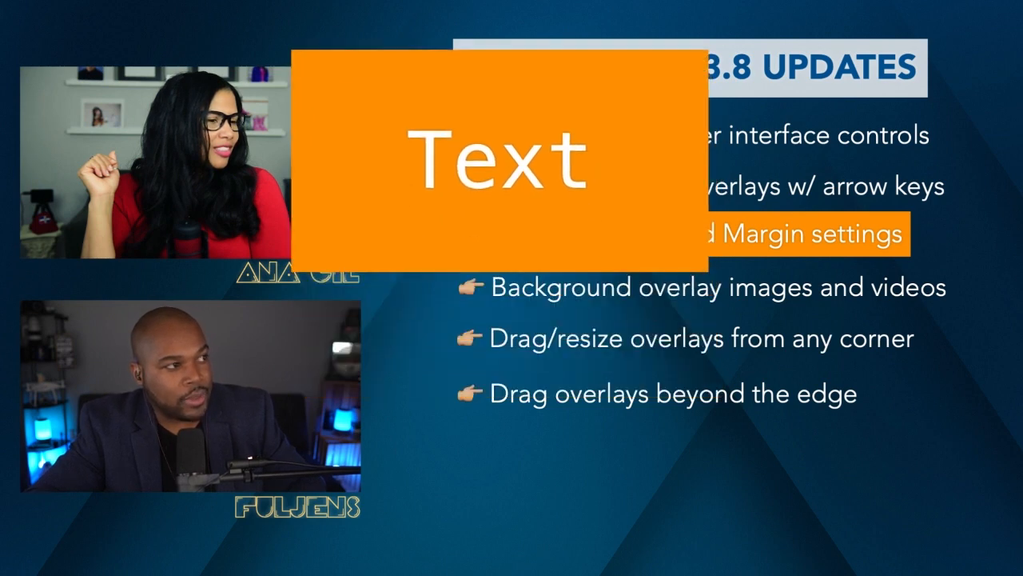
{"action": "key", "text": "Up"}
{"action": "key", "text": "Up"}
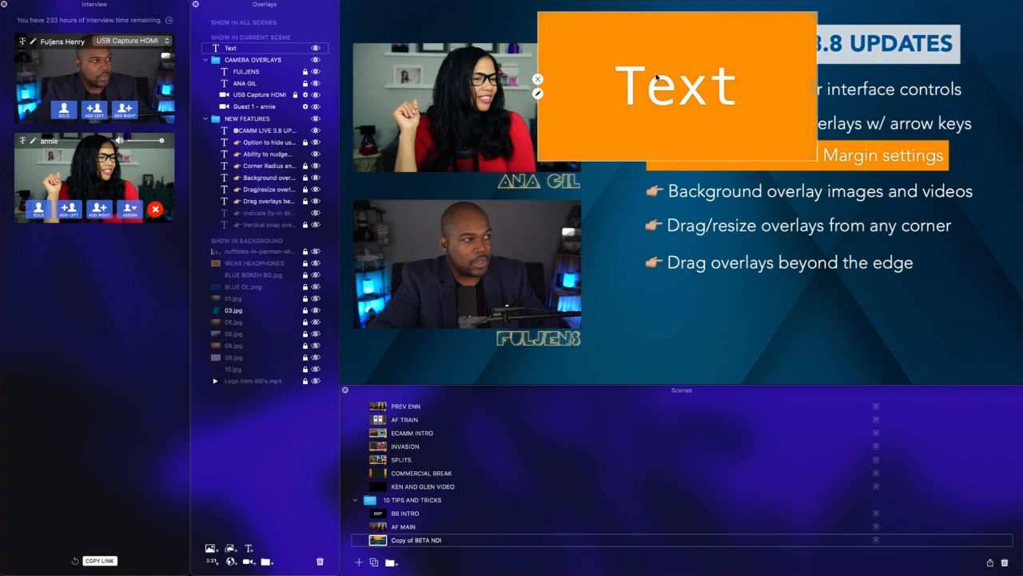
Step: Nudge and drag the Text overlay up and around the scene, then hide it
{"action": "left_click_drag", "start_coordinate": [656, 74], "coordinate": [674, 298]}
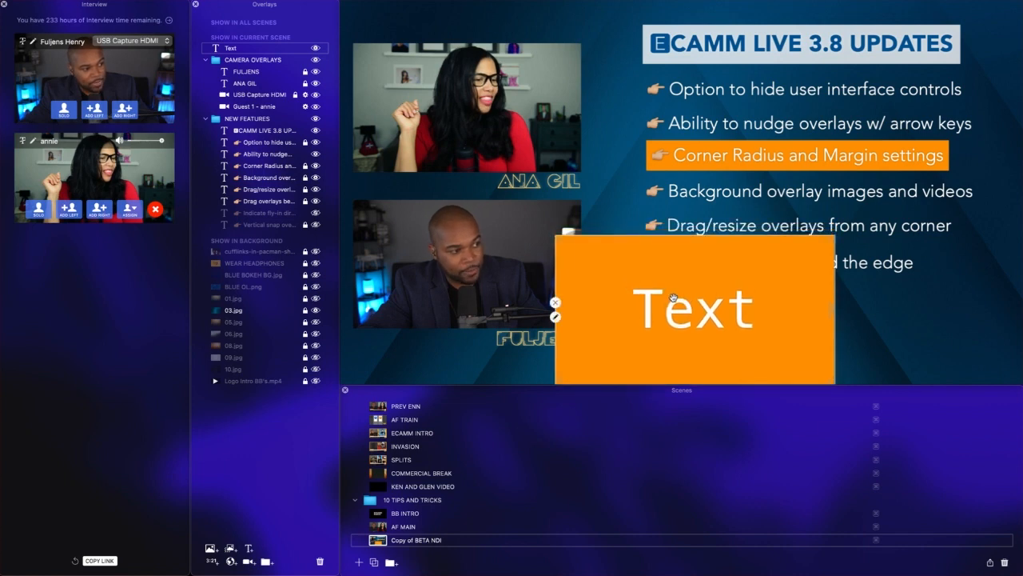
{"action": "left_click_drag", "start_coordinate": [674, 298], "coordinate": [668, 196]}
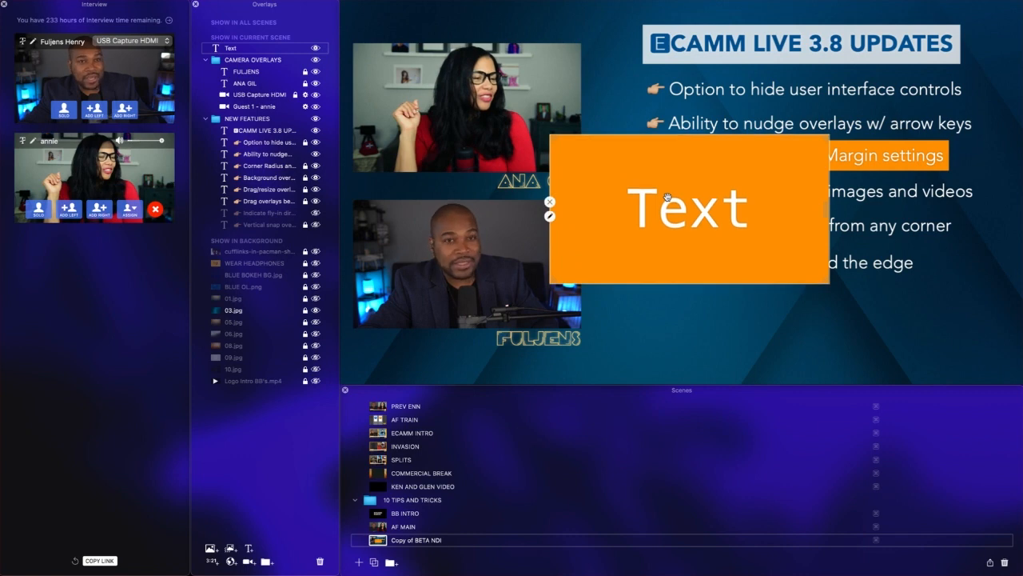
{"action": "scroll", "coordinate": [668, 196], "scroll_direction": "up", "scroll_amount": 3}
{"action": "scroll", "coordinate": [668, 196], "scroll_direction": "up", "scroll_amount": 3}
{"action": "scroll", "coordinate": [668, 196], "scroll_direction": "up", "scroll_amount": 3}
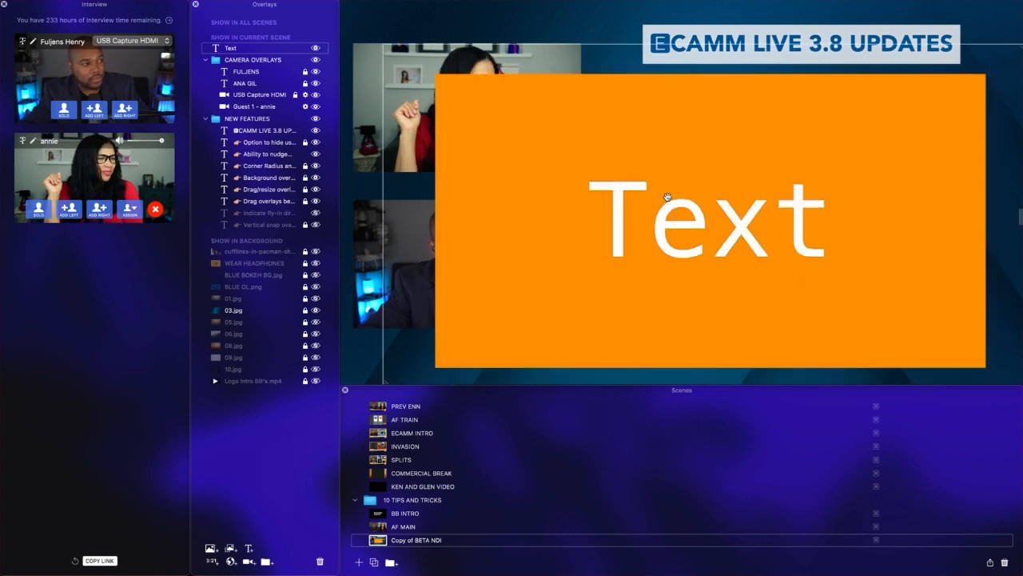
{"action": "scroll", "coordinate": [667, 196], "scroll_direction": "up", "scroll_amount": 3}
{"action": "scroll", "coordinate": [667, 196], "scroll_direction": "up", "scroll_amount": 2}
{"action": "scroll", "coordinate": [668, 196], "scroll_direction": "up", "scroll_amount": 3}
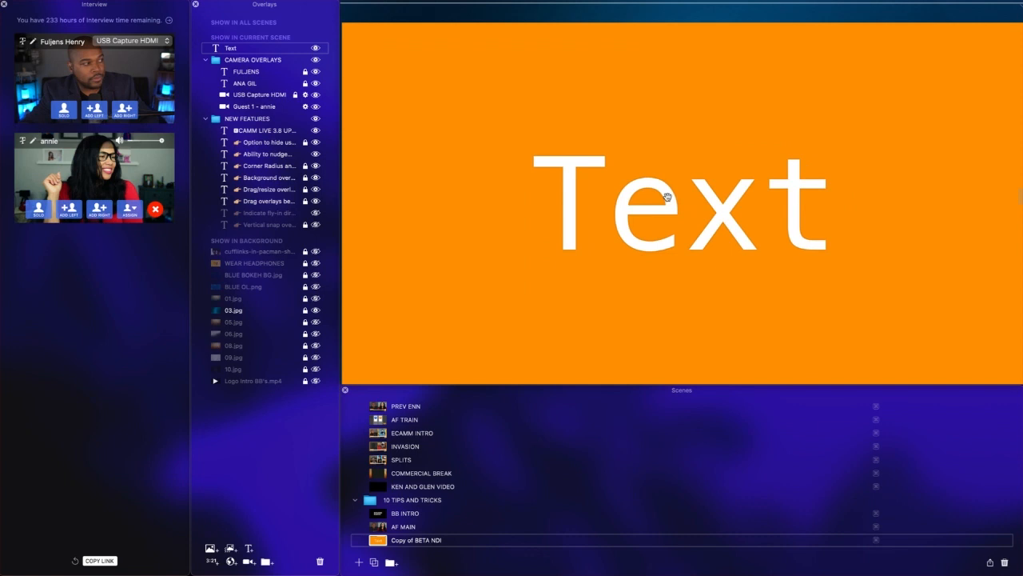
{"action": "scroll", "coordinate": [668, 195], "scroll_direction": "up", "scroll_amount": 2}
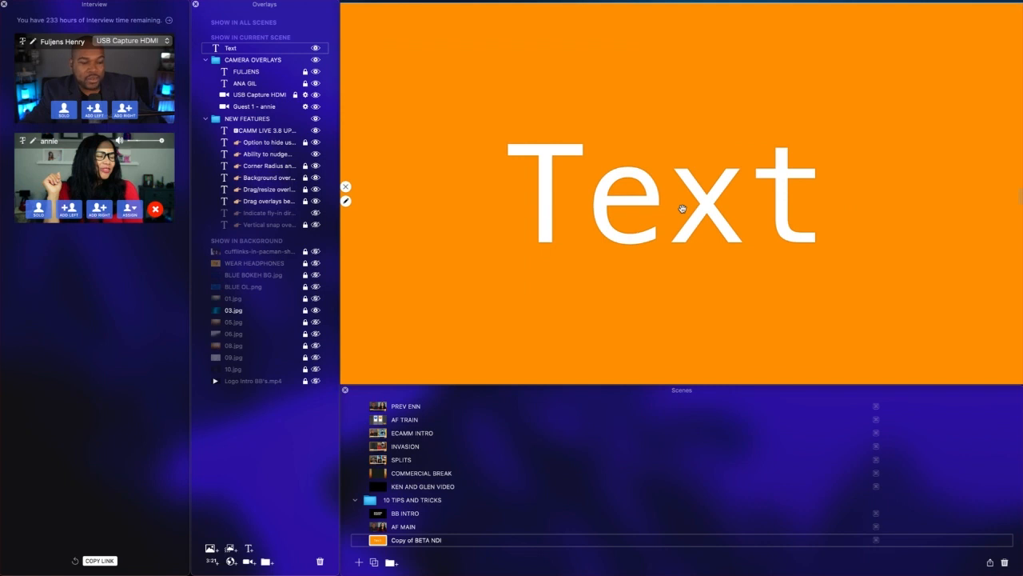
{"action": "scroll", "coordinate": [682, 209], "scroll_direction": "down", "scroll_amount": 2}
{"action": "scroll", "coordinate": [682, 209], "scroll_direction": "down", "scroll_amount": 2}
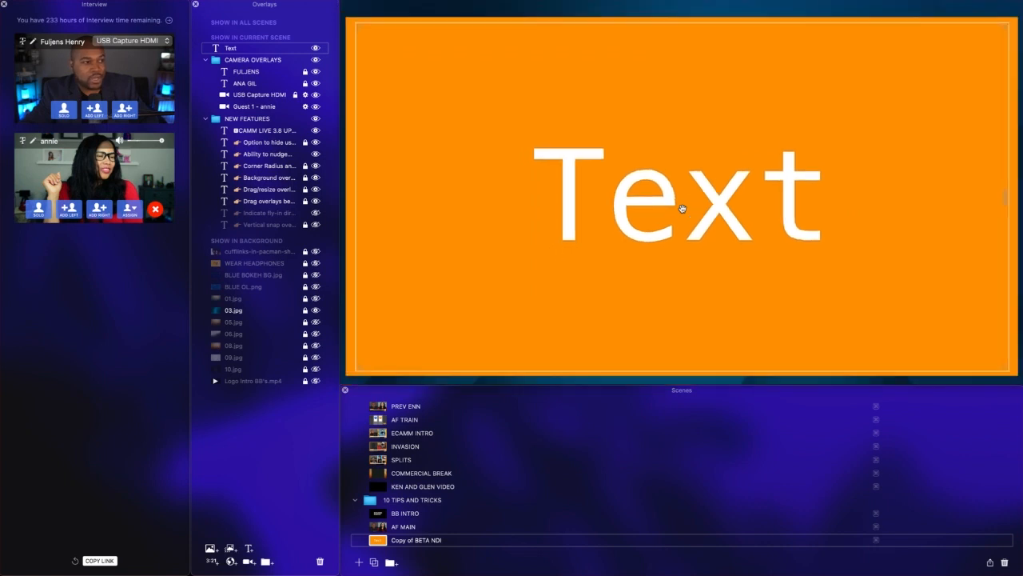
{"action": "scroll", "coordinate": [682, 208], "scroll_direction": "down", "scroll_amount": 2}
{"action": "scroll", "coordinate": [682, 208], "scroll_direction": "down", "scroll_amount": 2}
{"action": "scroll", "coordinate": [682, 209], "scroll_direction": "down", "scroll_amount": 2}
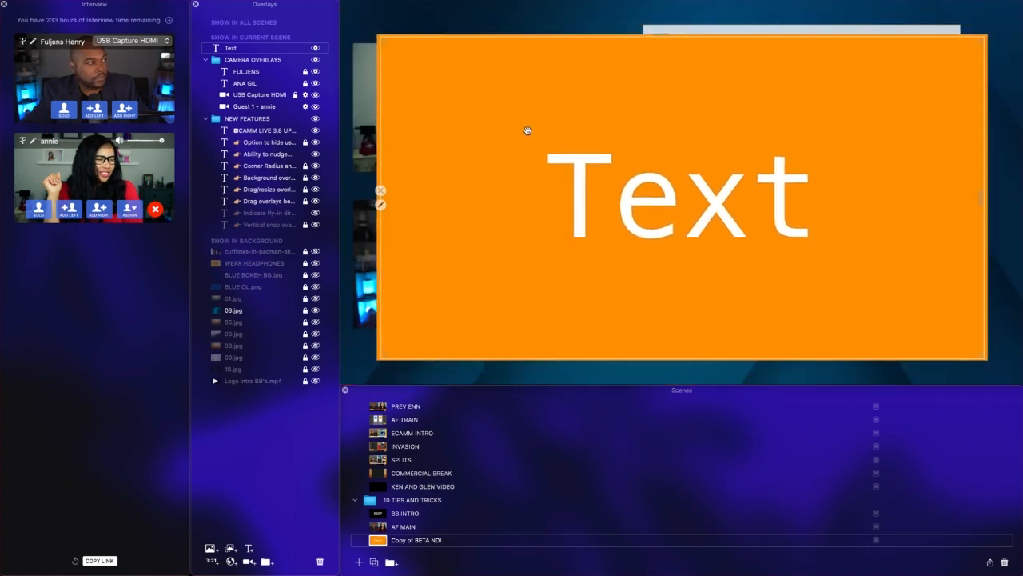
{"action": "scroll", "coordinate": [682, 208], "scroll_direction": "down", "scroll_amount": 1}
{"action": "left_click", "coordinate": [317, 49]}
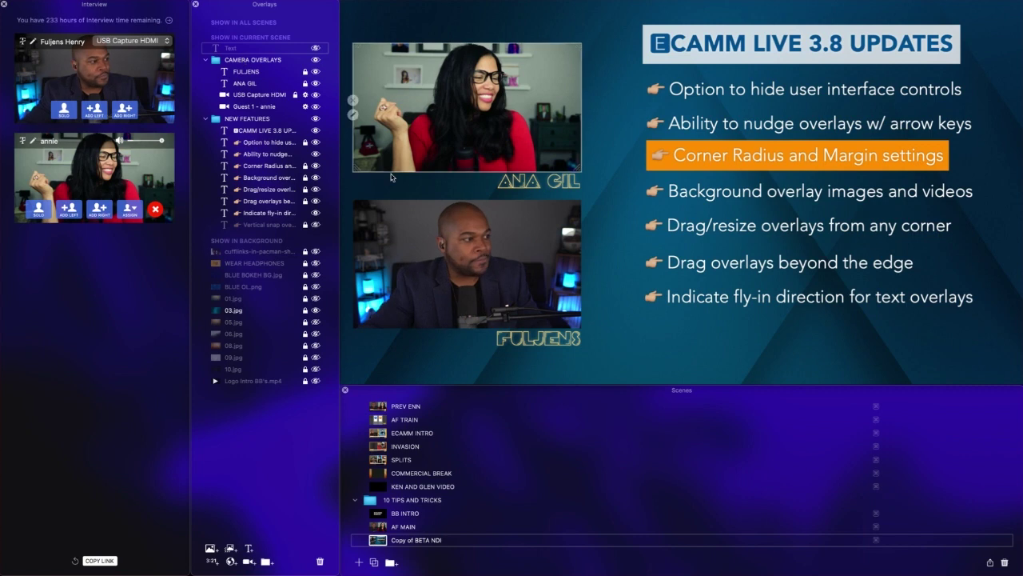
Step: Open the fly-in bullet's editor and switch its style between fixed position and automatic fly-in
{"action": "left_click", "coordinate": [799, 297]}
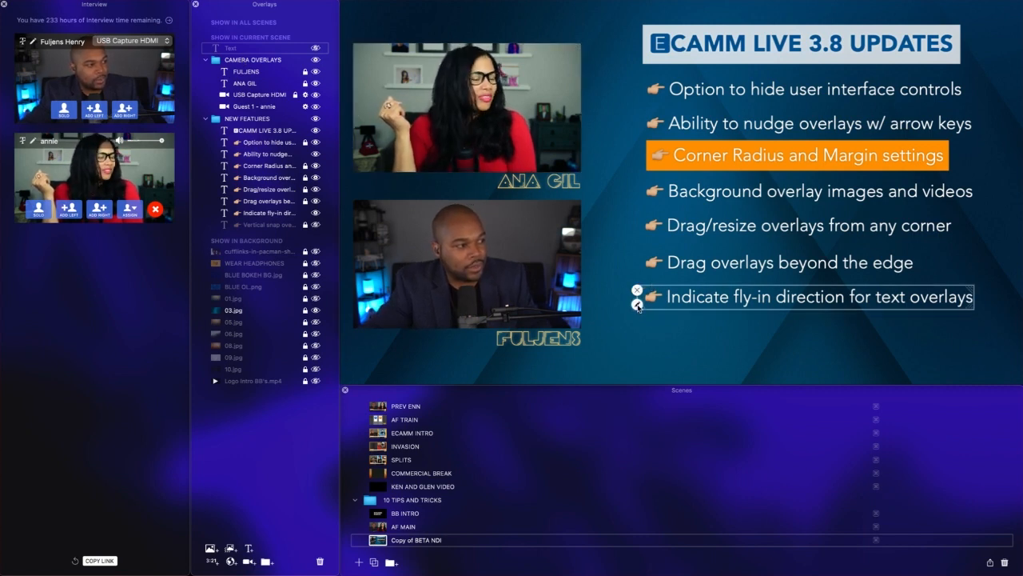
{"action": "double_click", "coordinate": [638, 306]}
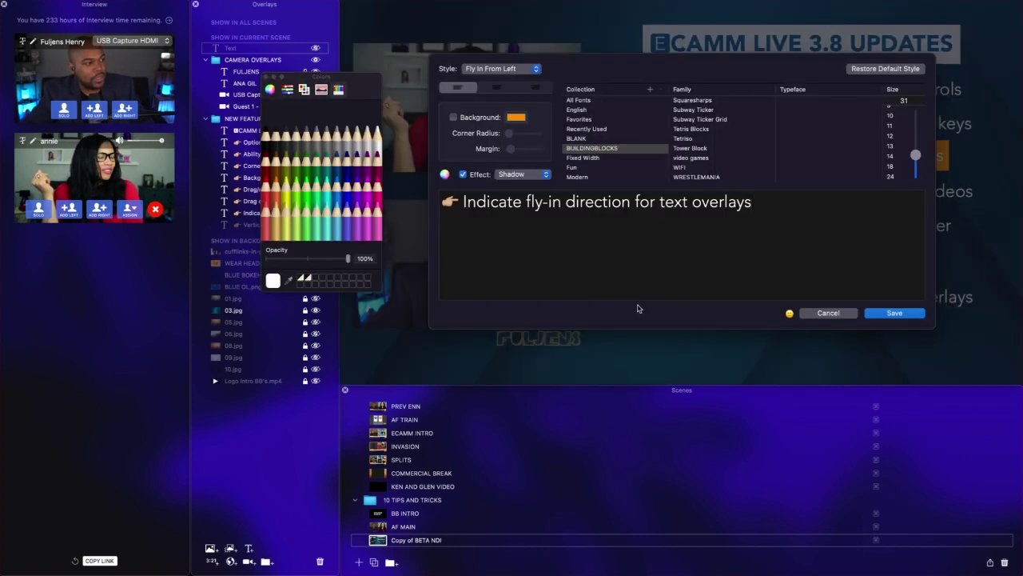
{"action": "left_click", "coordinate": [507, 71]}
{"action": "left_click", "coordinate": [486, 47]}
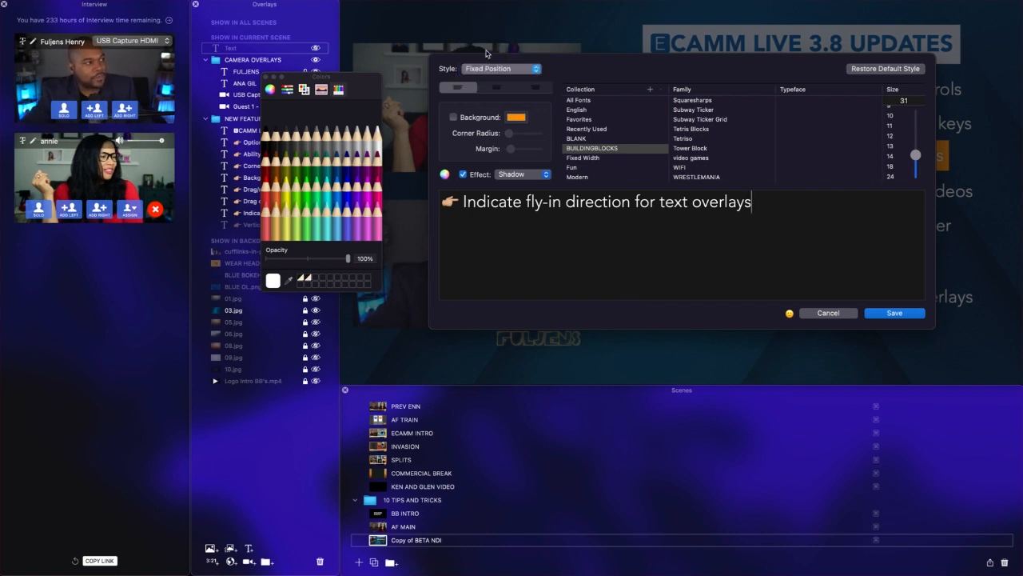
{"action": "left_click", "coordinate": [516, 72]}
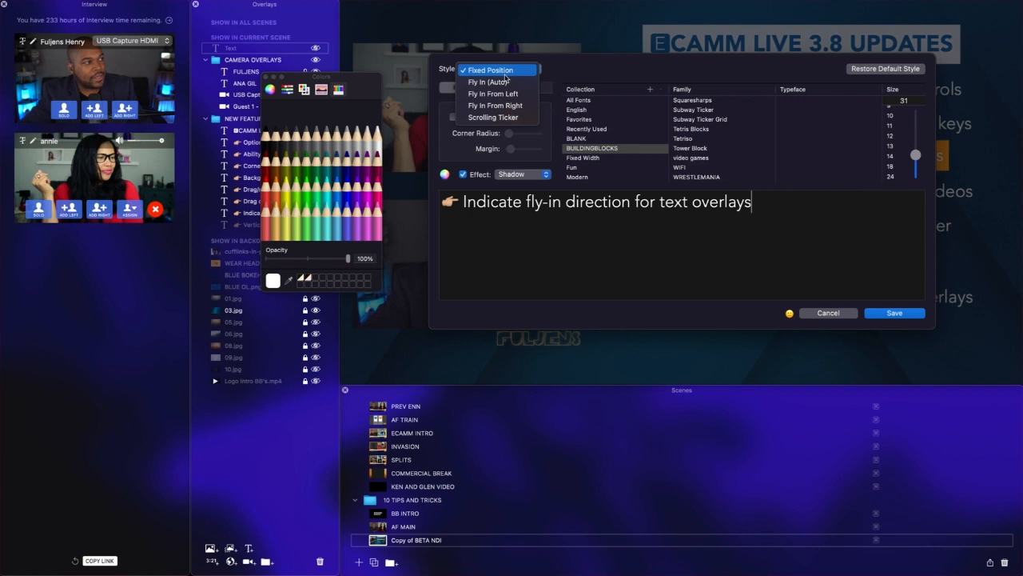
{"action": "left_click", "coordinate": [496, 82]}
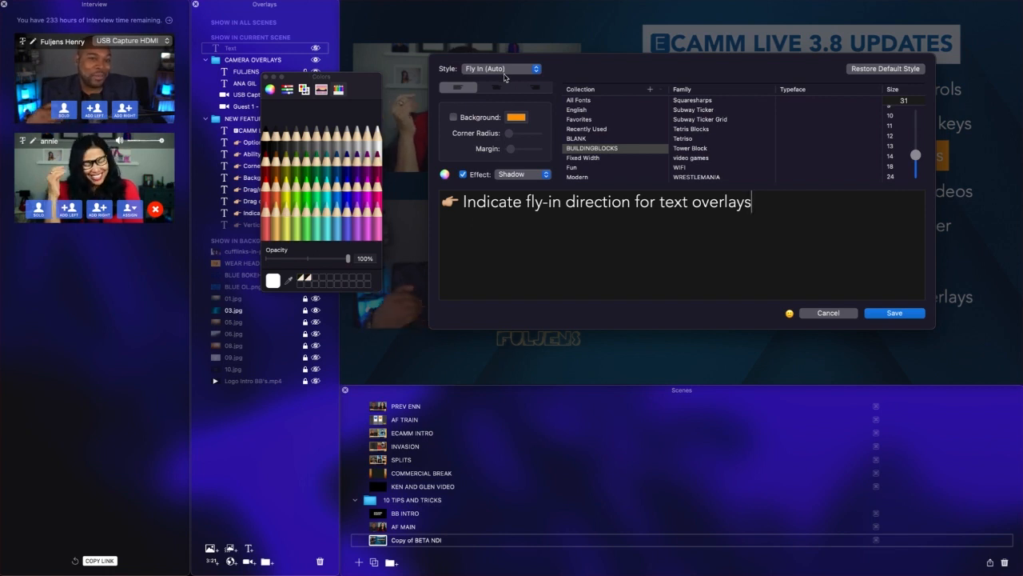
Step: Set the bullet's entrance style to Fly In From Right and save
{"action": "left_click", "coordinate": [503, 69]}
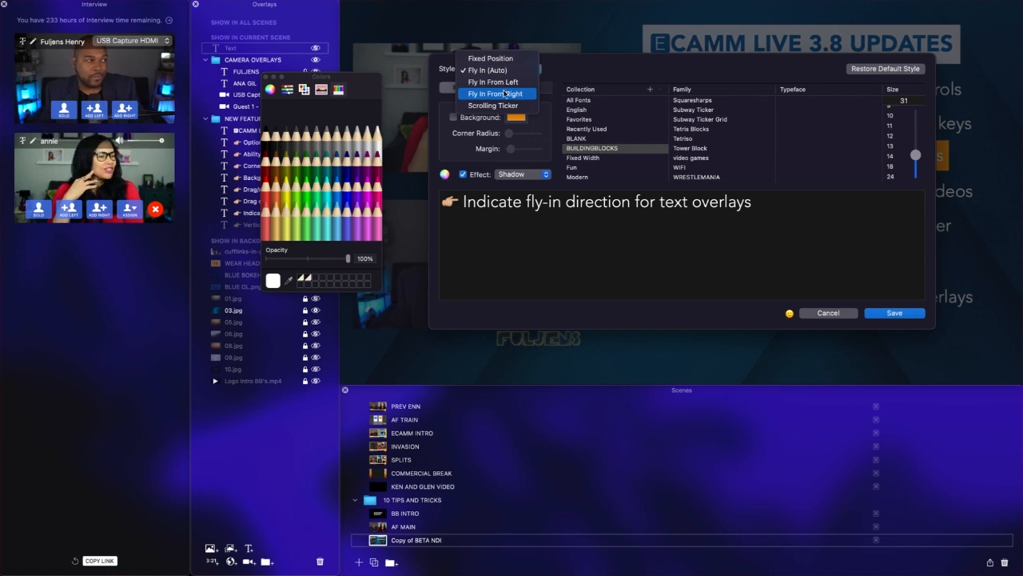
{"action": "left_click", "coordinate": [505, 95]}
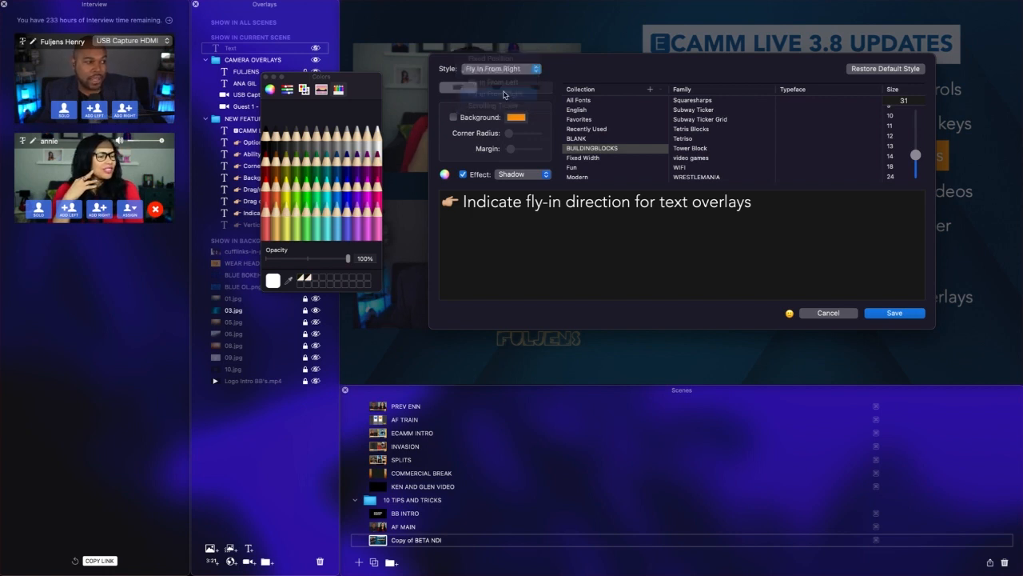
{"action": "left_click", "coordinate": [893, 313]}
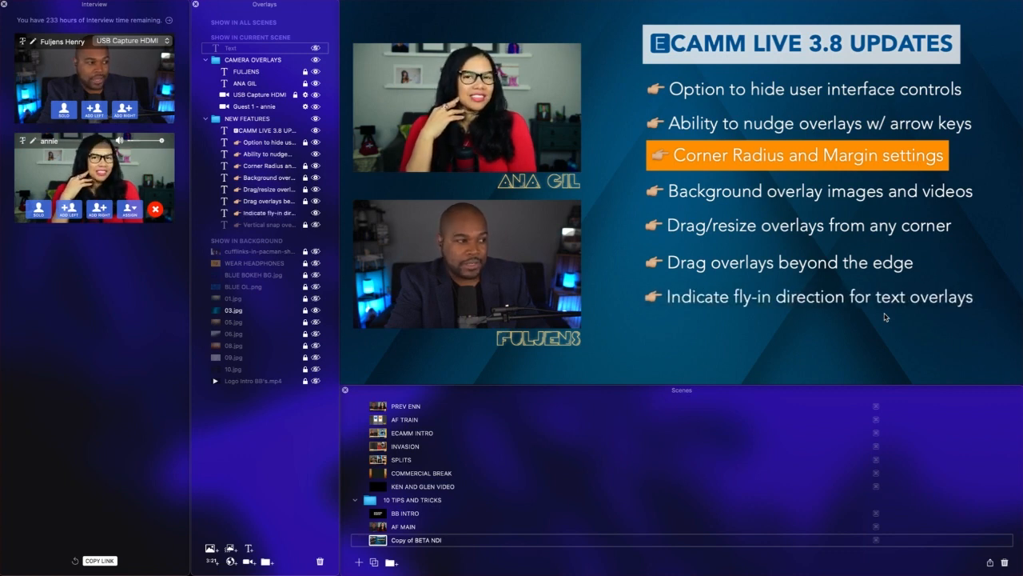
{"action": "mouse_move", "coordinate": [808, 297]}
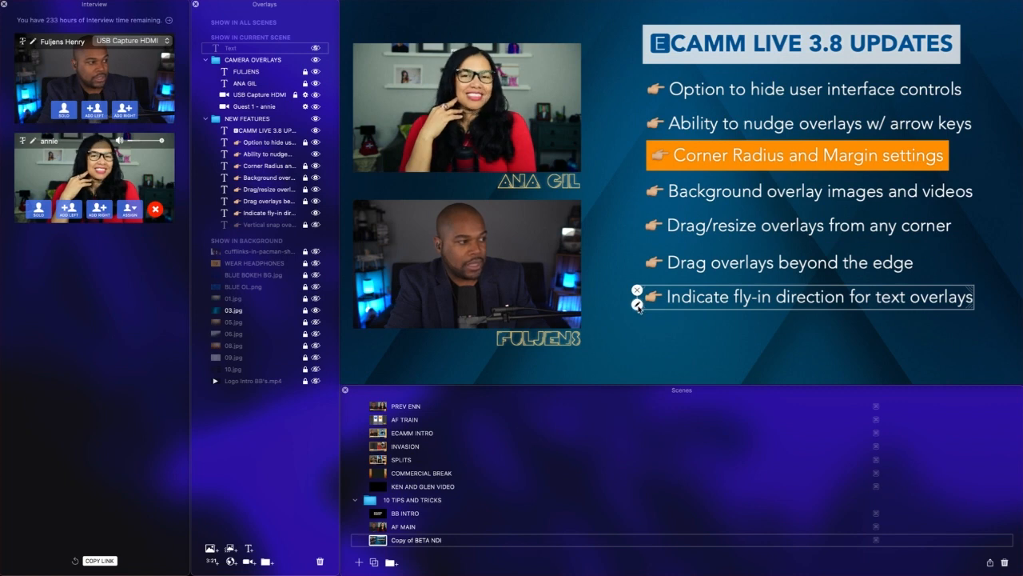
Step: Change the fly-in bullet's entrance style to Fly In From Left and save
{"action": "left_click", "coordinate": [637, 303]}
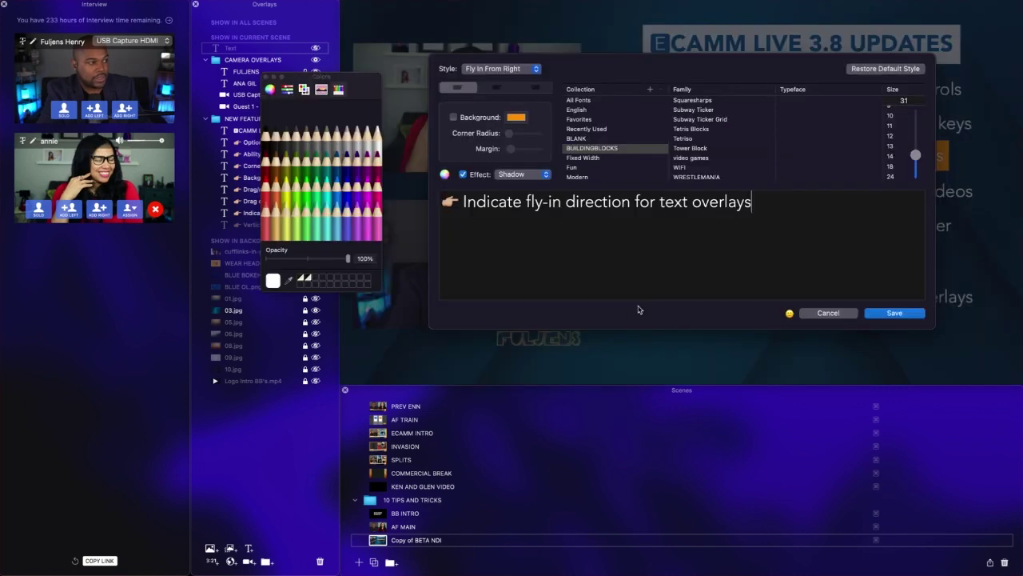
{"action": "left_click", "coordinate": [490, 70]}
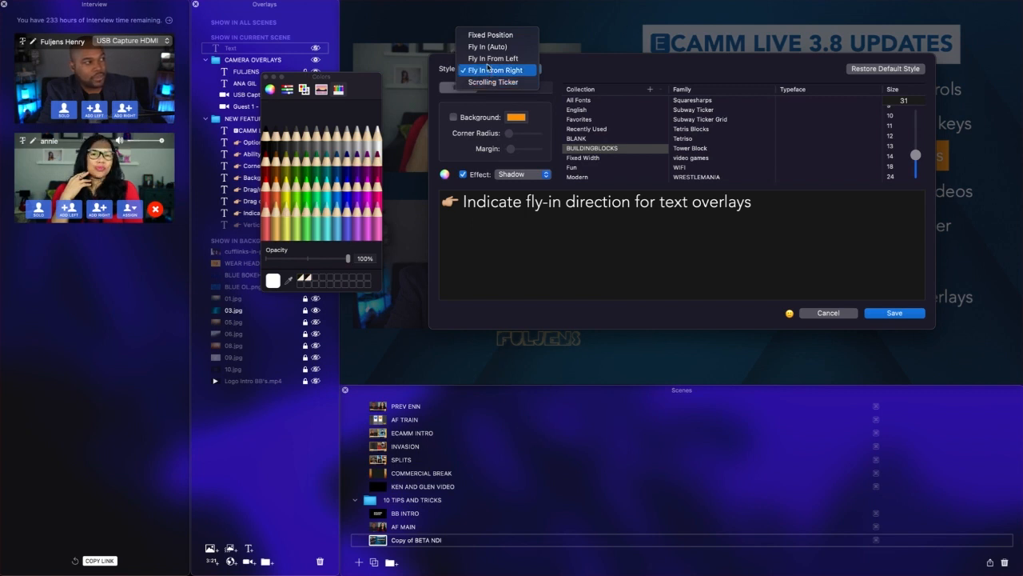
{"action": "left_click", "coordinate": [486, 60]}
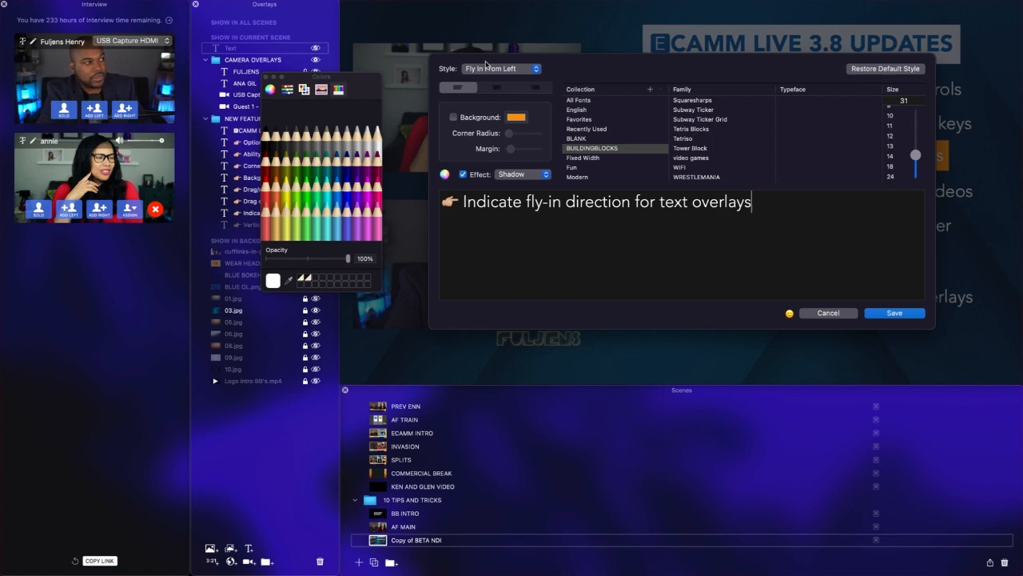
{"action": "left_click", "coordinate": [889, 313]}
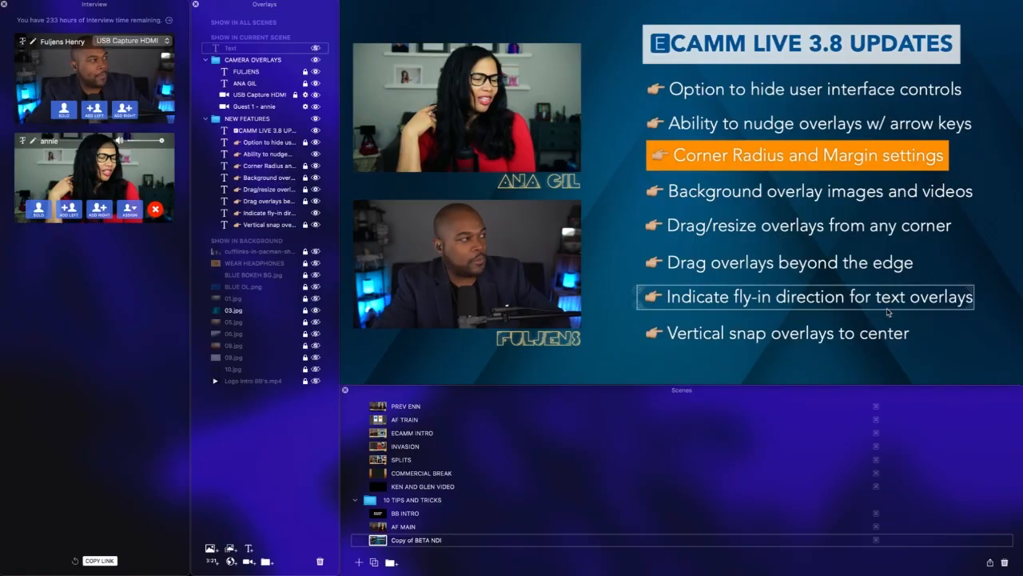
Step: Show the orange Text overlay and drag it until it snaps to the scene's centre lines
{"action": "left_click", "coordinate": [316, 50]}
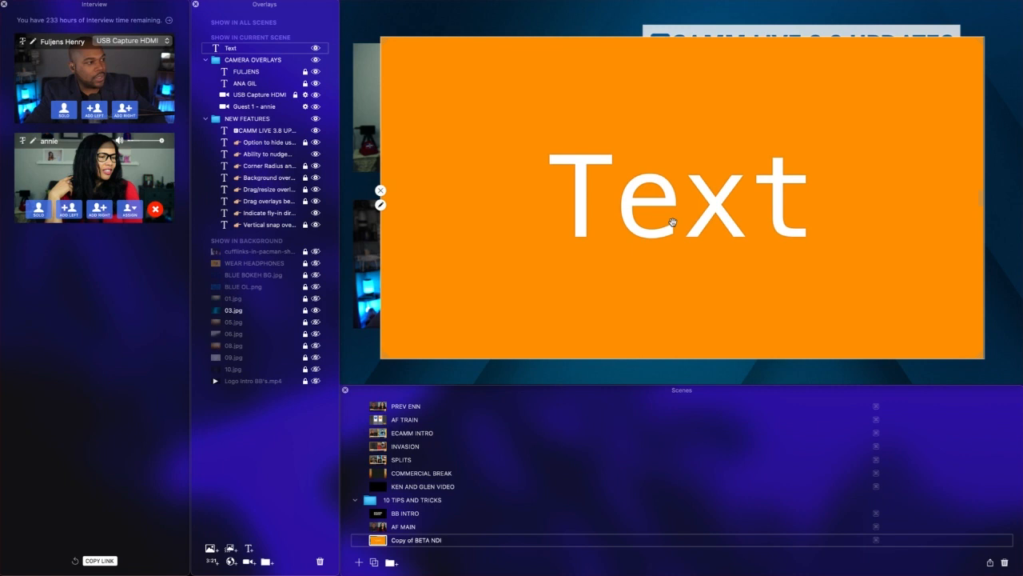
{"action": "scroll", "coordinate": [671, 222], "scroll_direction": "down", "scroll_amount": 8}
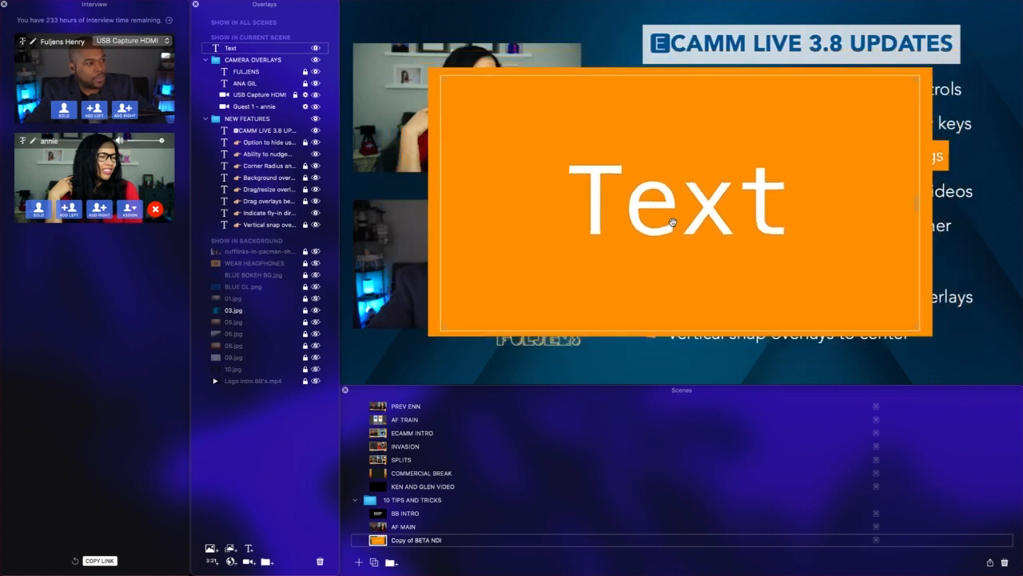
{"action": "scroll", "coordinate": [671, 222], "scroll_direction": "down", "scroll_amount": 5}
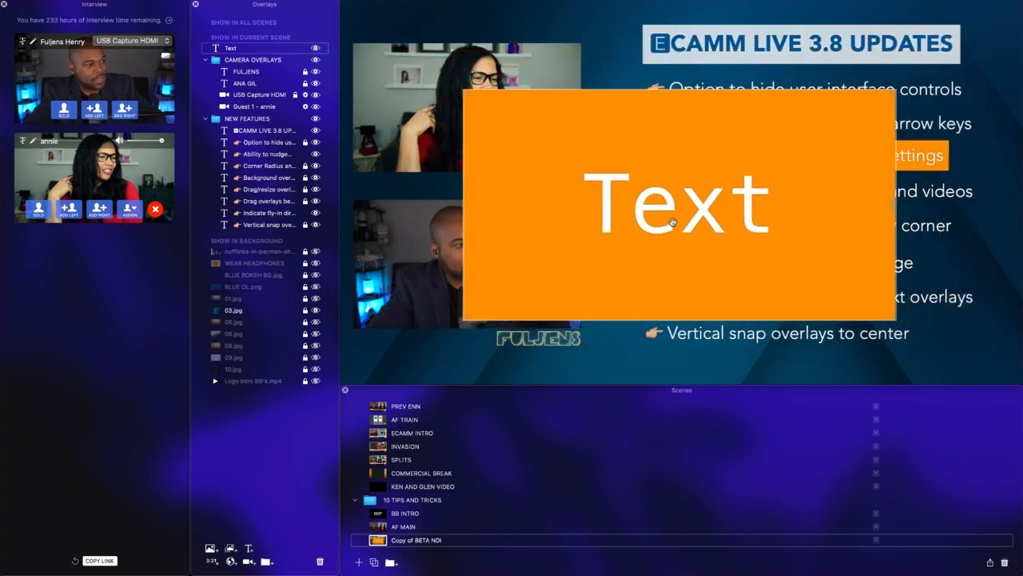
{"action": "left_click_drag", "start_coordinate": [671, 222], "coordinate": [675, 222]}
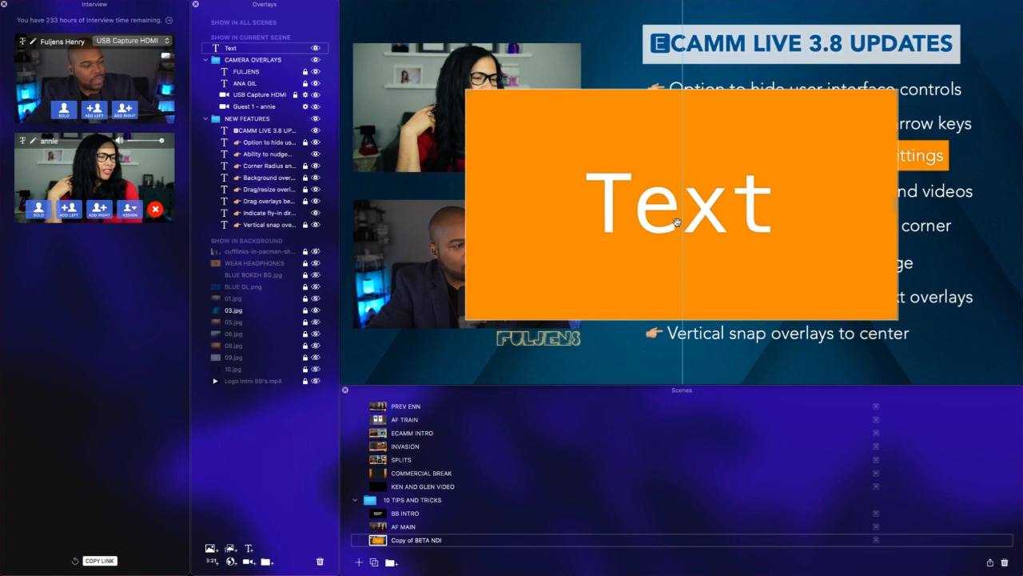
{"action": "left_click_drag", "start_coordinate": [675, 222], "coordinate": [673, 209]}
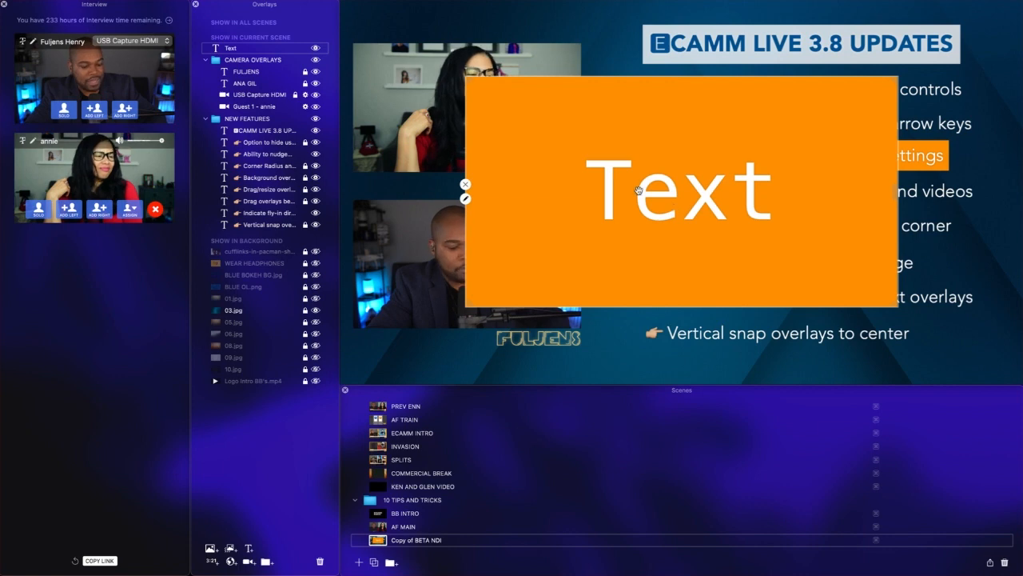
Step: Hide the orange Text overlay so all eight update bullets through 'Vertical snap overlays to center' show
{"action": "left_click", "coordinate": [315, 47]}
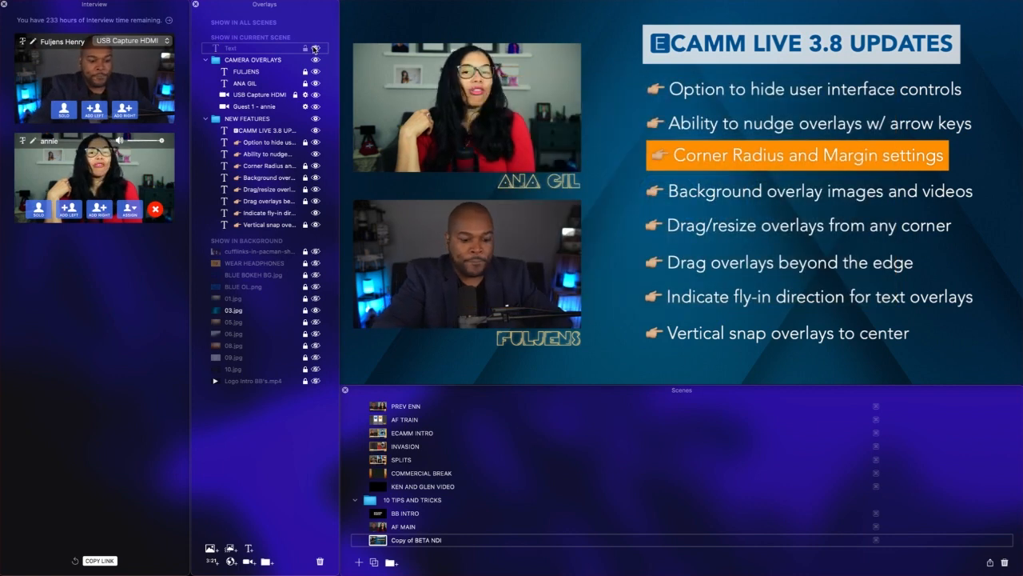